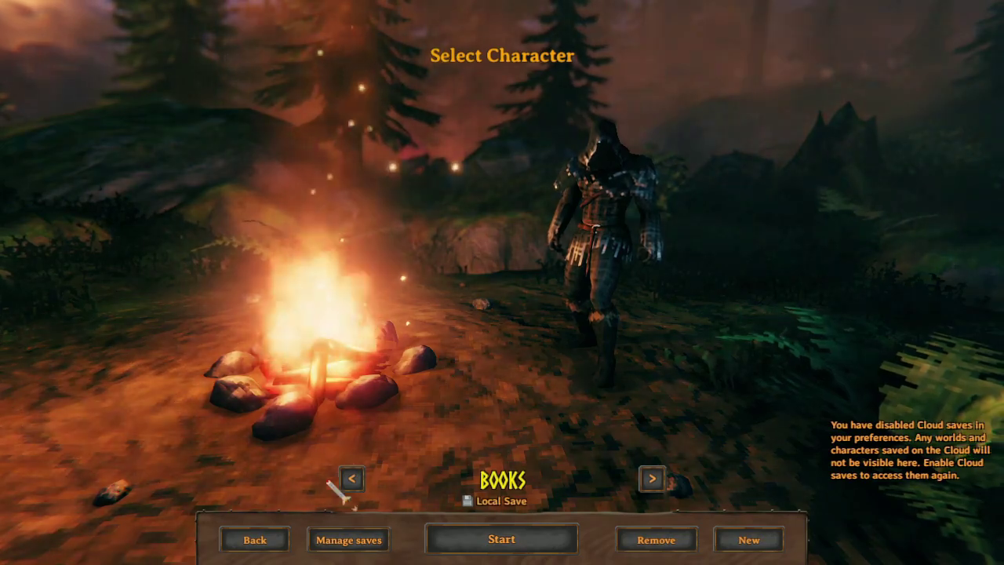
# - Open the save manager and look through the lists of world saves and character saves
pyautogui.click(333, 535)
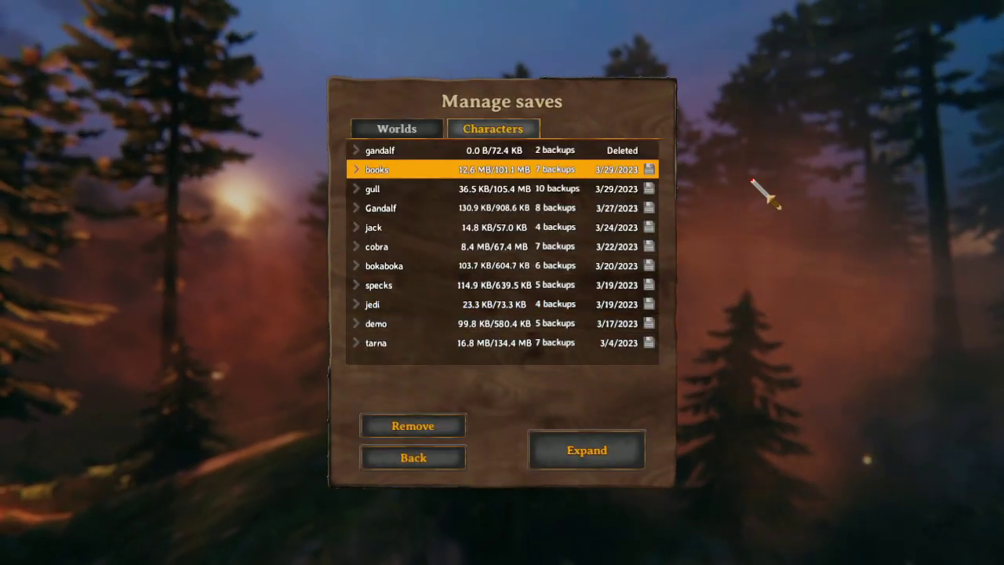
pyautogui.click(492, 127)
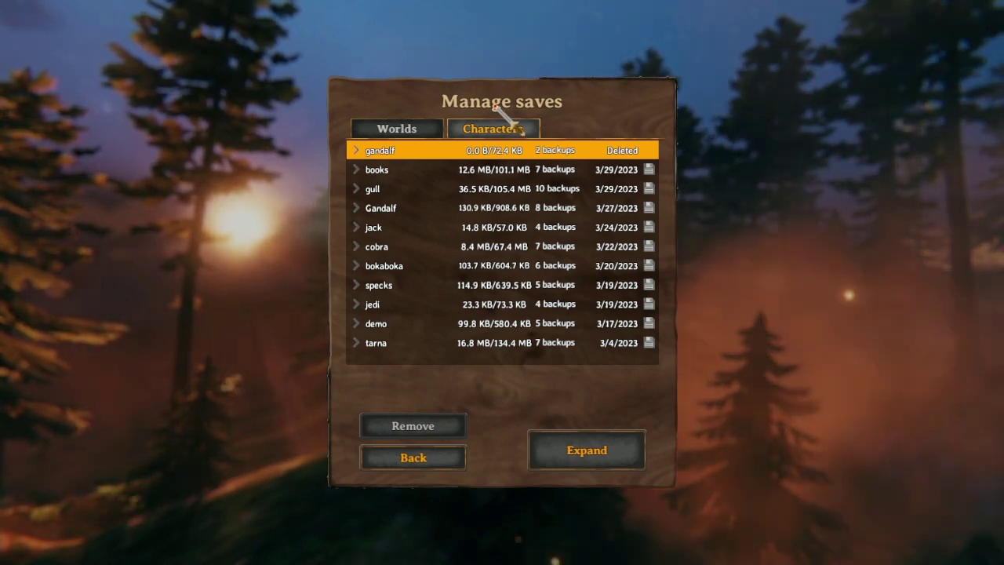
pyautogui.click(407, 132)
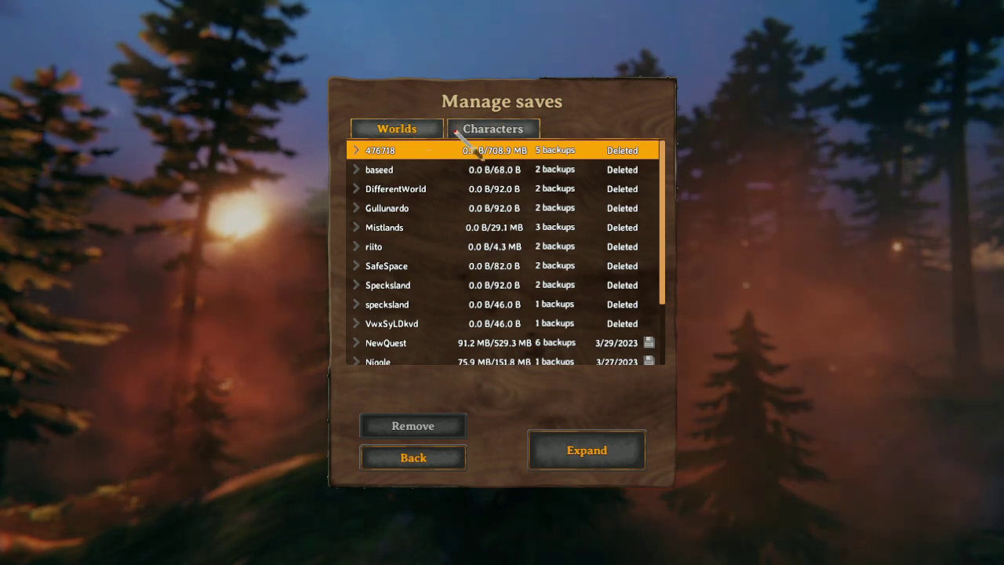
pyautogui.click(485, 131)
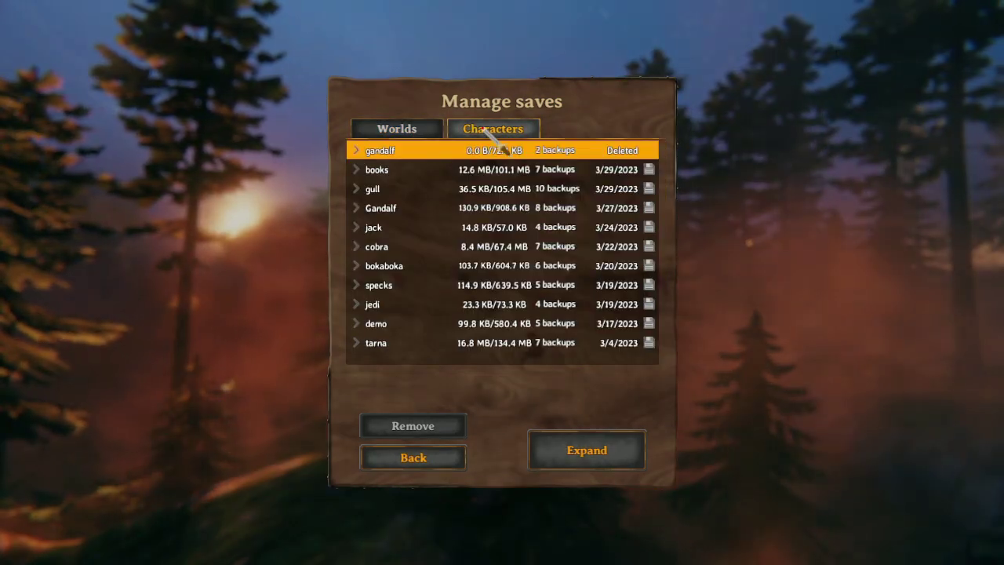
pyautogui.press('q')
pyautogui.click(497, 126)
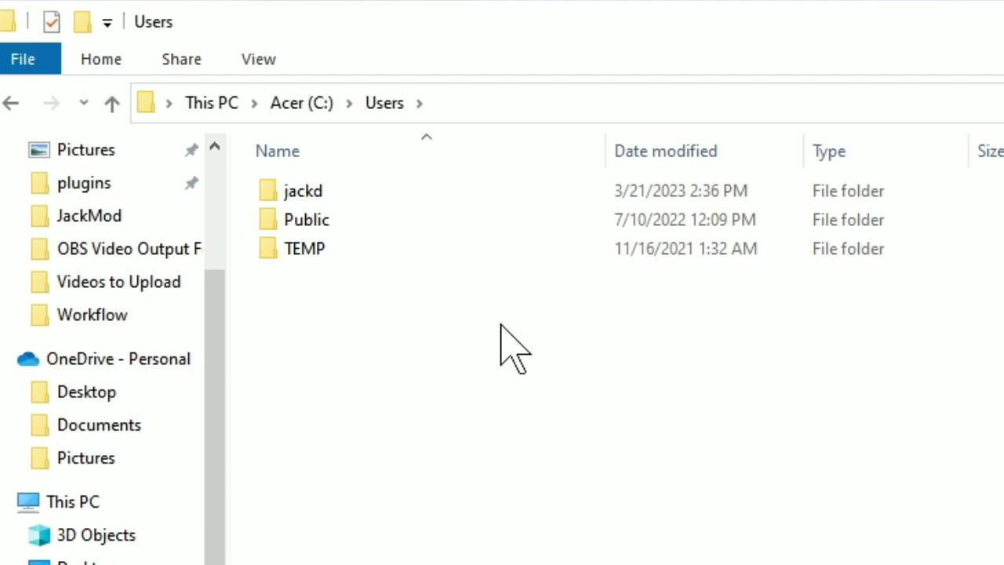
# - In File Explorer, open the user's profile folder under C:\Users and go to its AppData folder
pyautogui.click(562, 103)
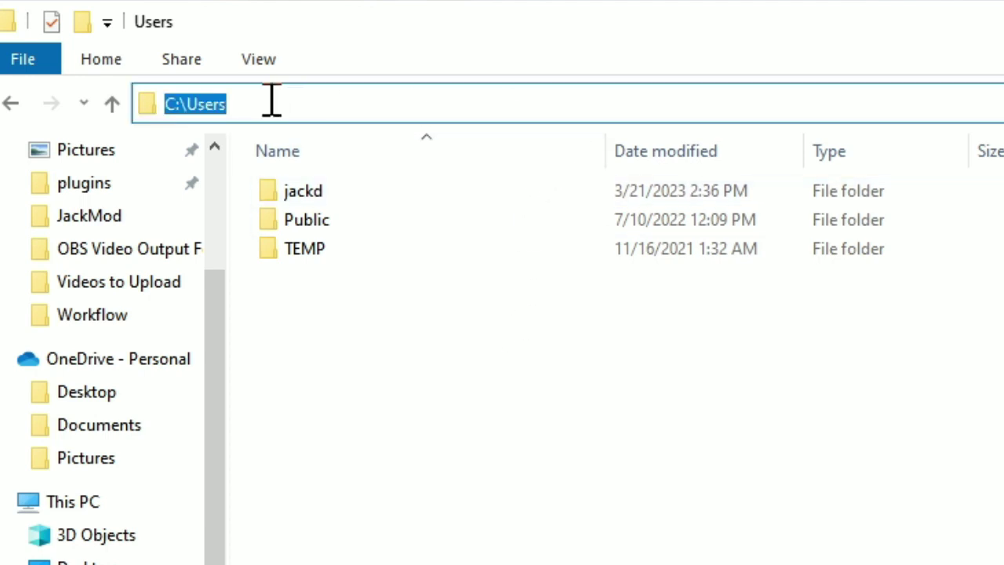
pyautogui.doubleClick(317, 196)
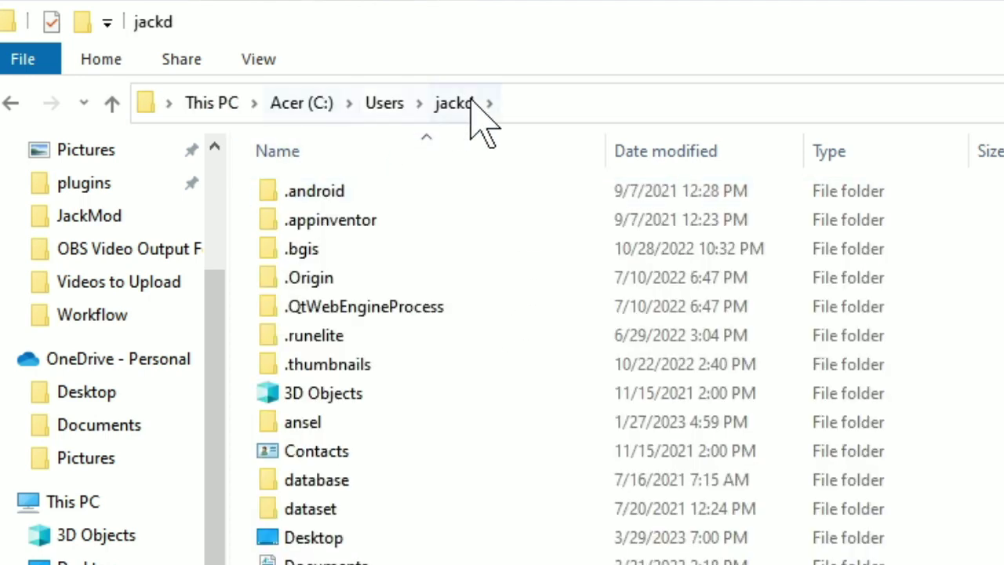
pyautogui.click(534, 103)
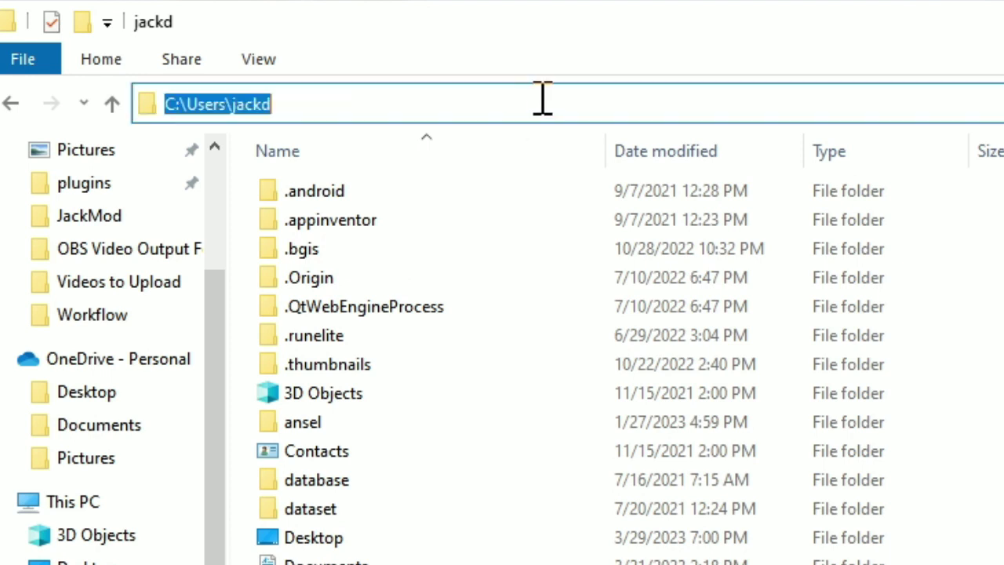
pyautogui.click(540, 99)
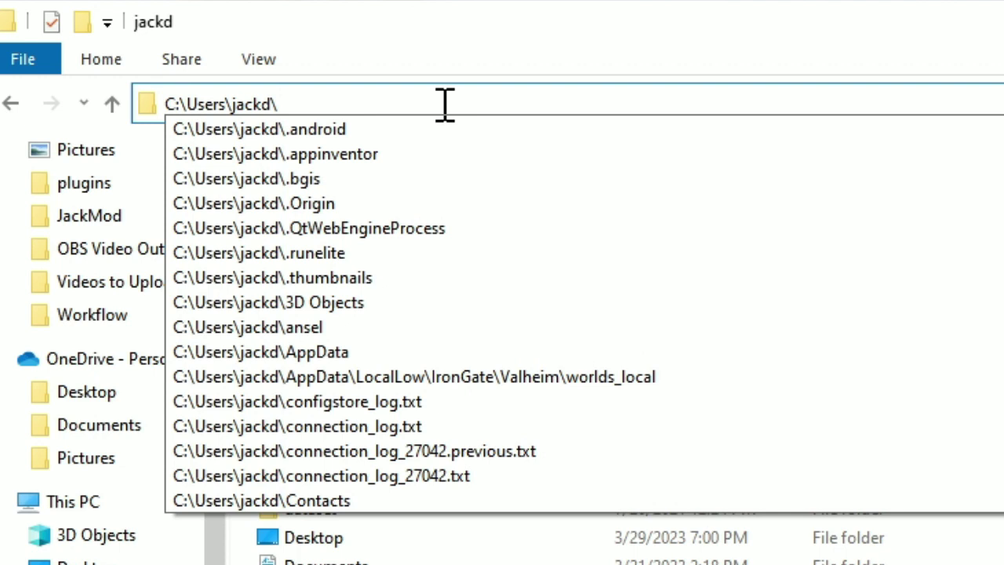
pyautogui.write('\\AppData')
pyautogui.press('Return')
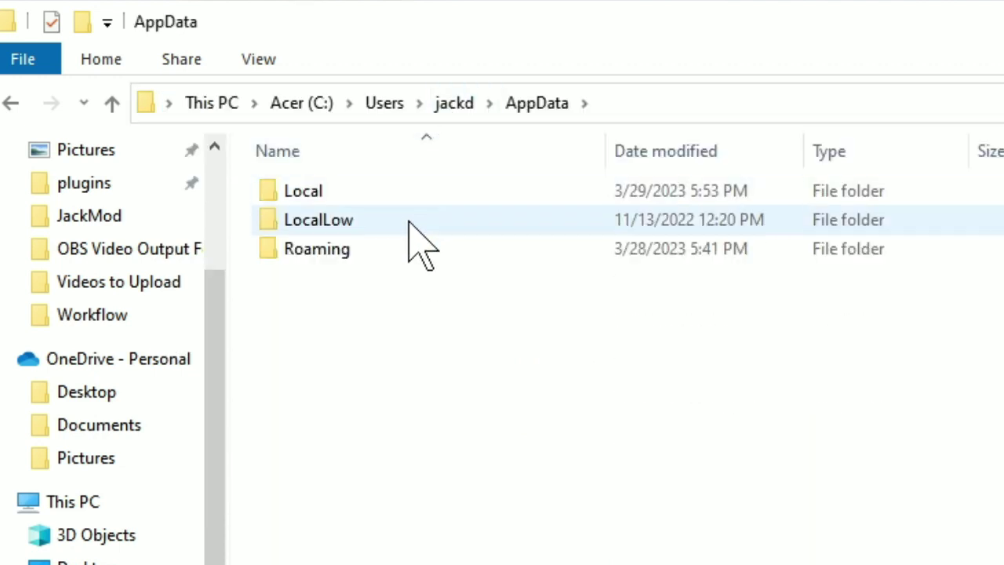
# - Go from AppData through LocalLow, IronGate and Valheim into the worlds_local folder
pyautogui.doubleClick(414, 222)
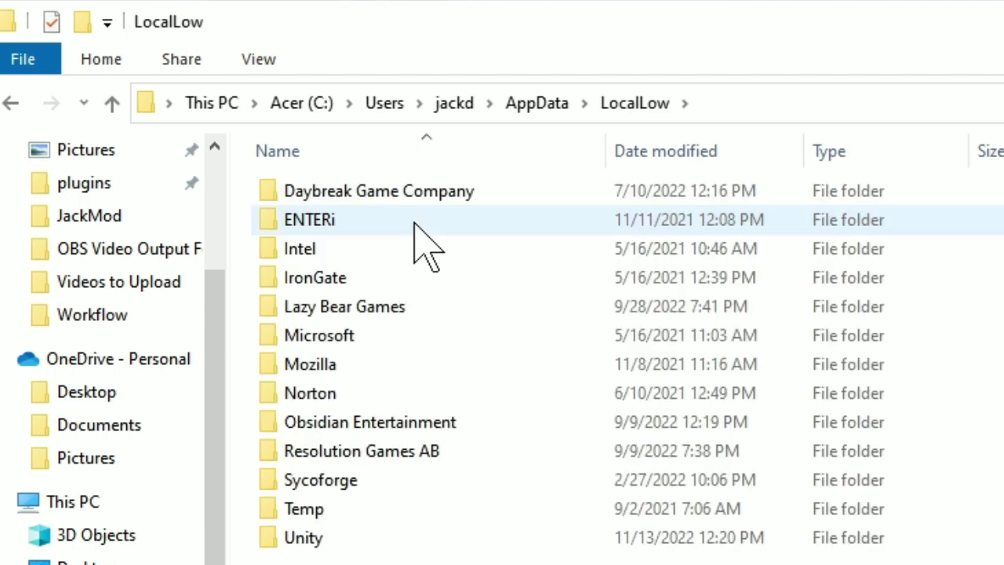
pyautogui.doubleClick(412, 277)
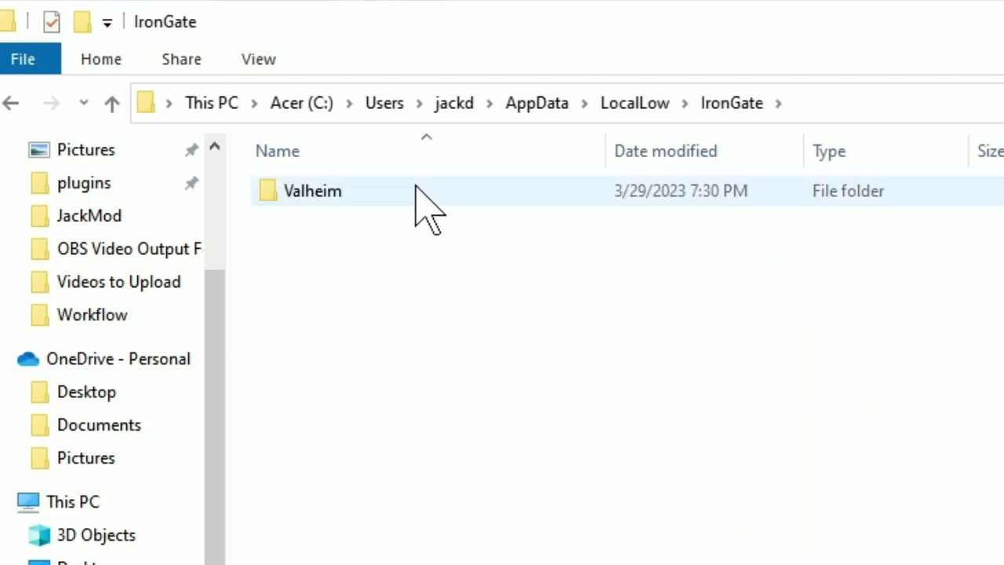
pyautogui.doubleClick(416, 190)
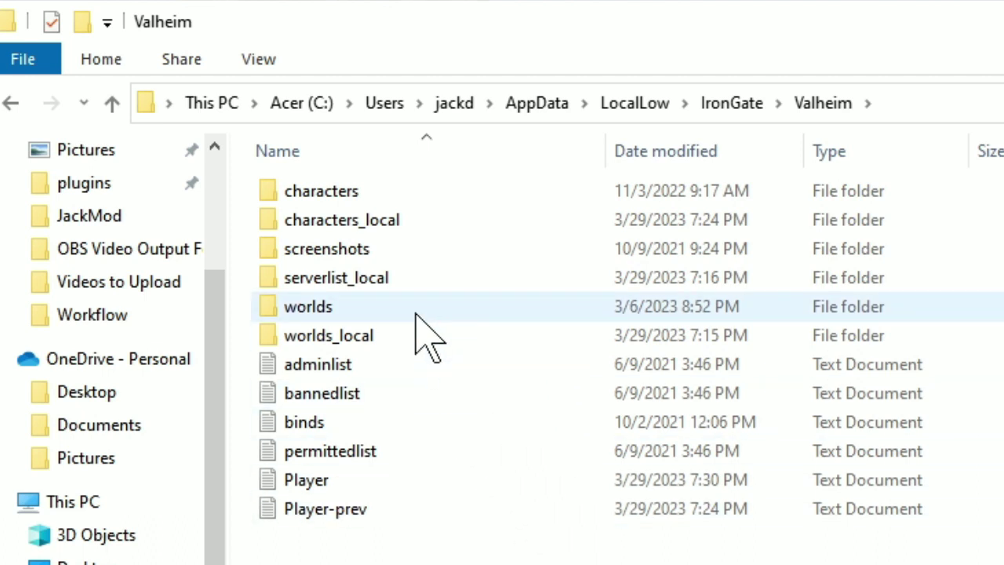
pyautogui.moveTo(415, 313)
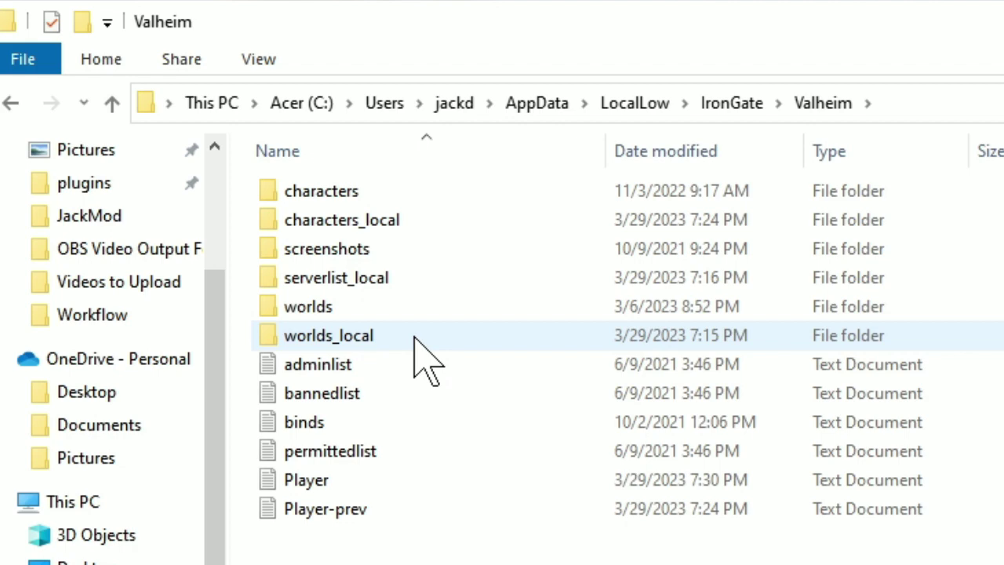
pyautogui.doubleClick(415, 339)
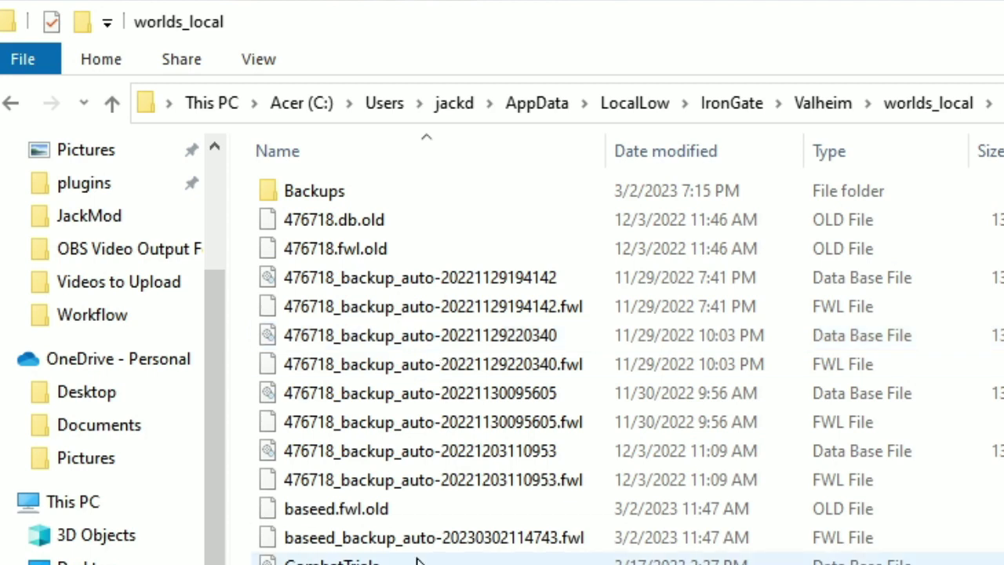
# - Select the CombatTrials database file together with CombatTrials.fwl in the worlds_local folder
pyautogui.click(815, 110)
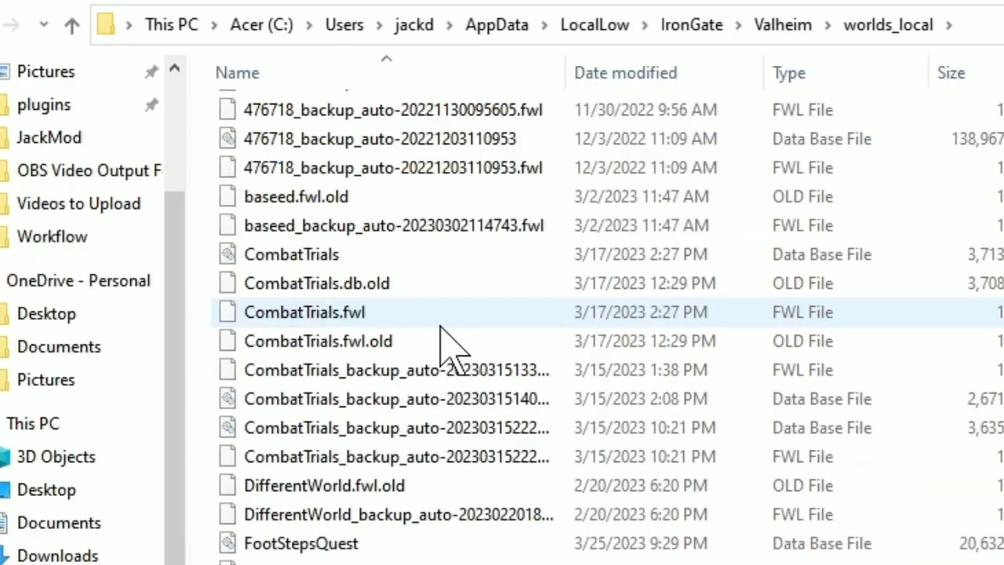
pyautogui.scroll(3, 533, 370)
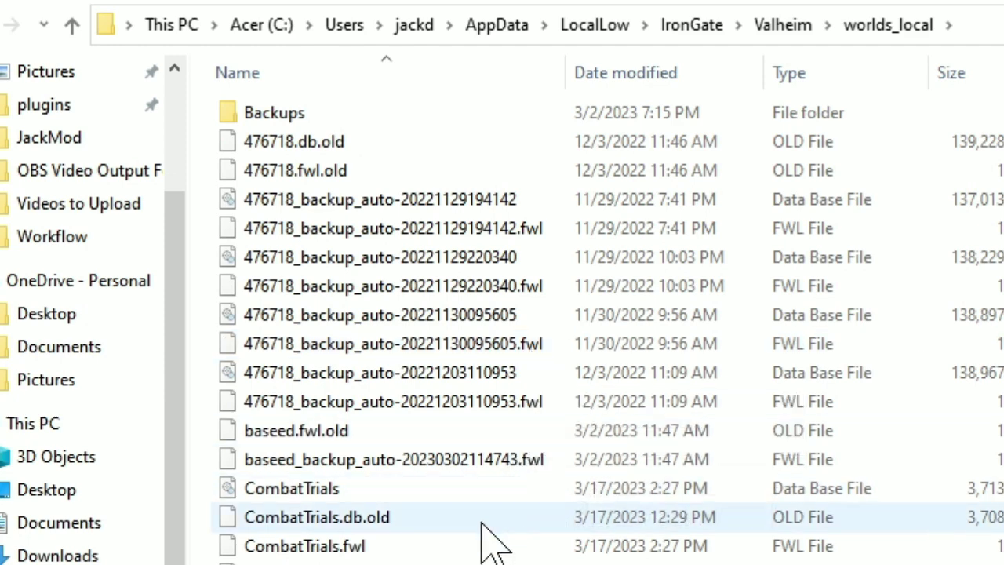
pyautogui.click(496, 494)
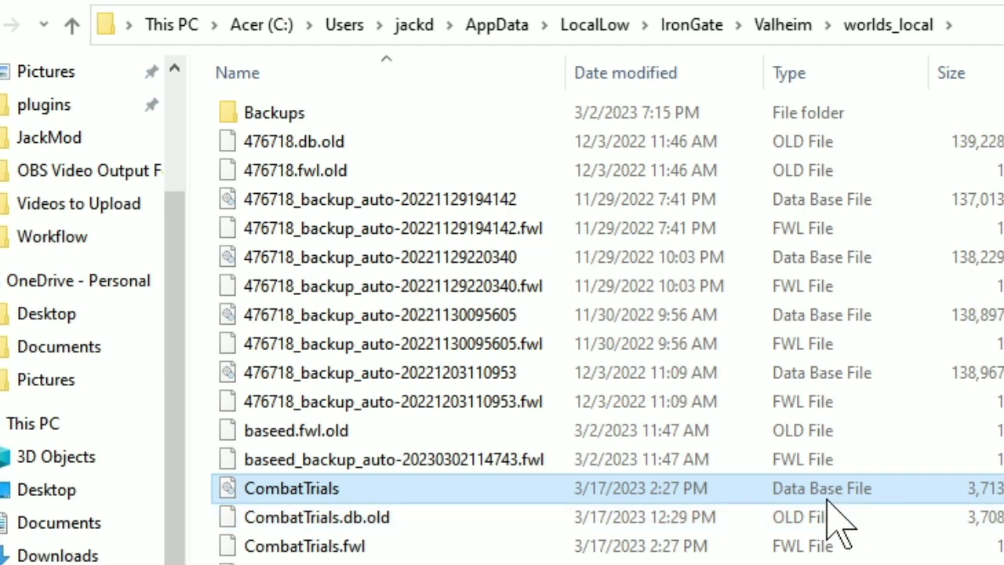
pyautogui.click(820, 547)
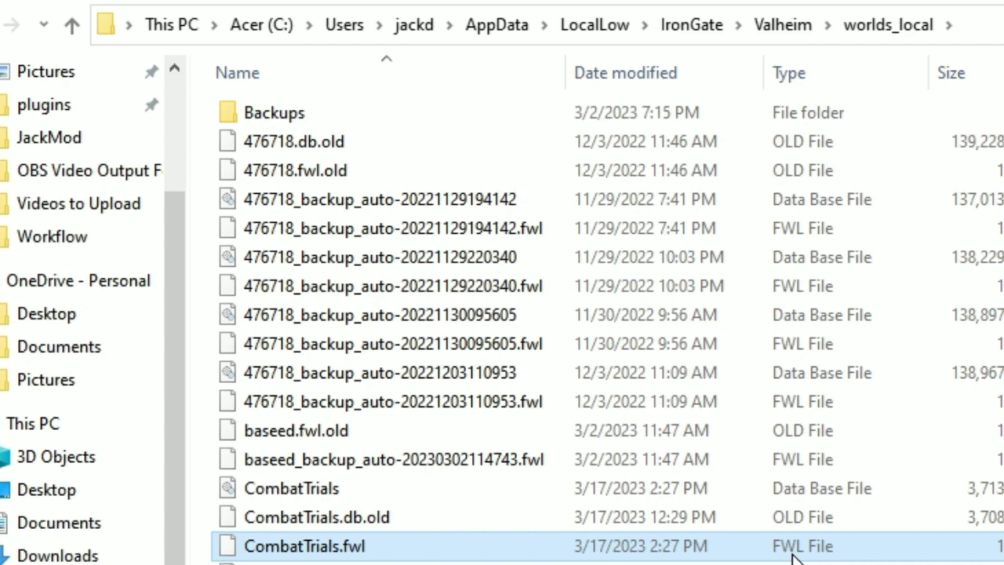
pyautogui.keyDown('ctrl'); pyautogui.click(674, 493); pyautogui.keyUp('ctrl')
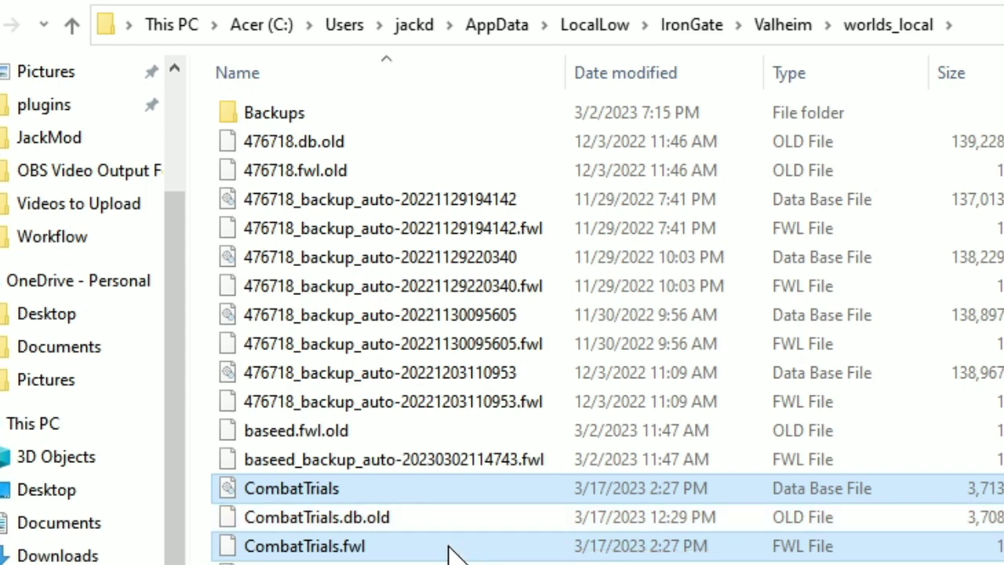
pyautogui.rightClick(568, 494)
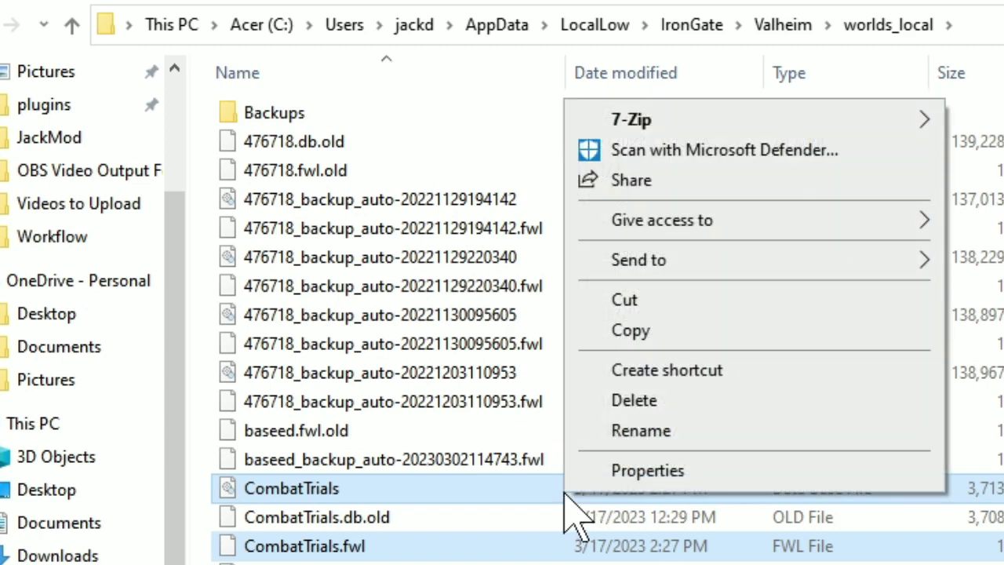
pyautogui.press('Escape')
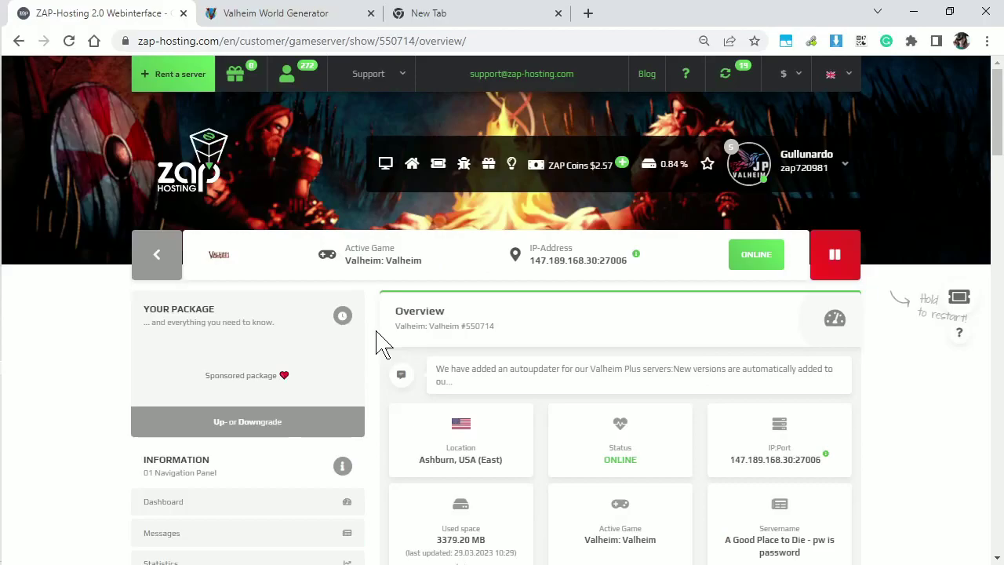
# - Switch to the ZAP-Hosting web interface and open the Valheim server's FTP-Browser page to view the connection details
pyautogui.scroll(-1, 377, 343)
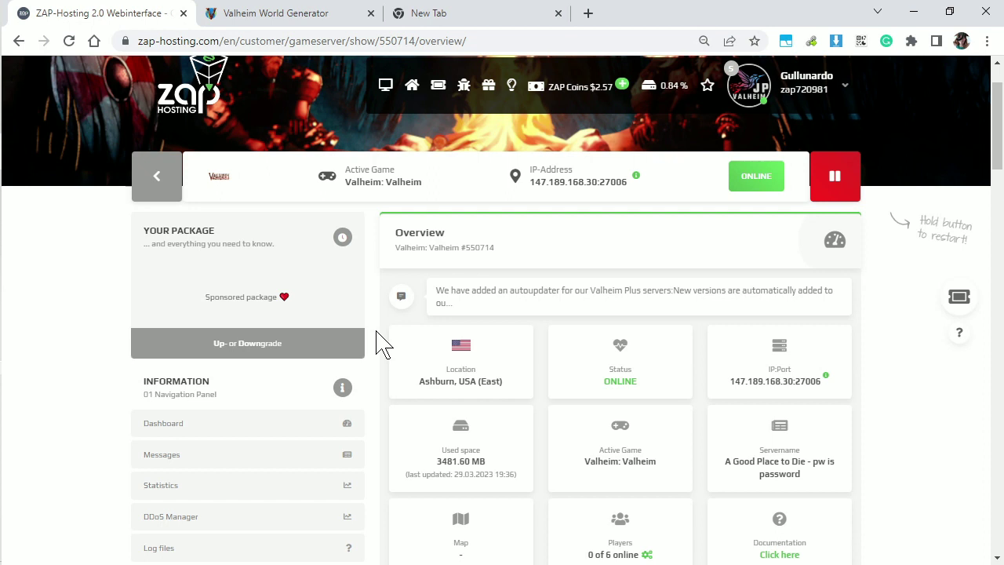
pyautogui.scroll(-1, 377, 344)
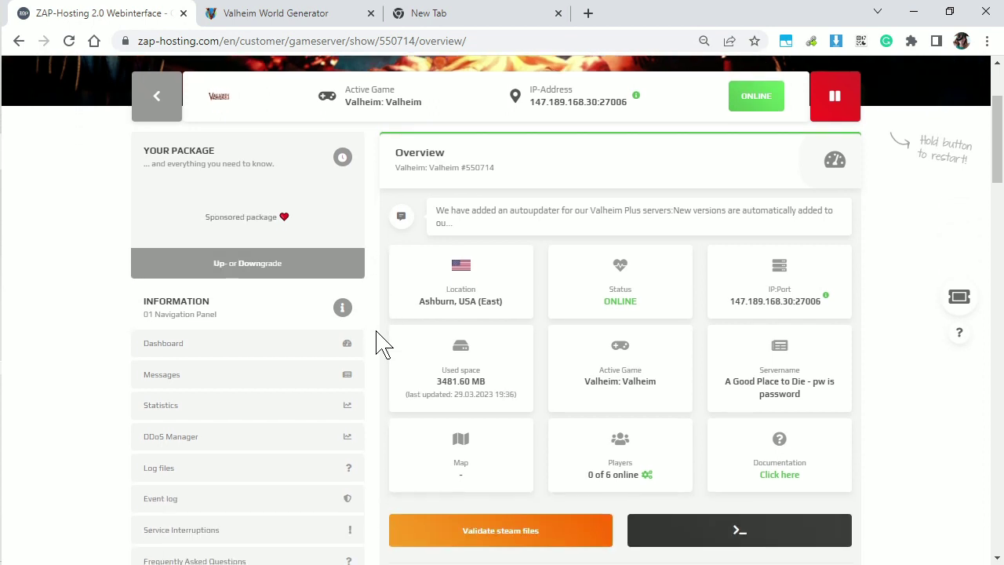
pyautogui.scroll(-2, 376, 343)
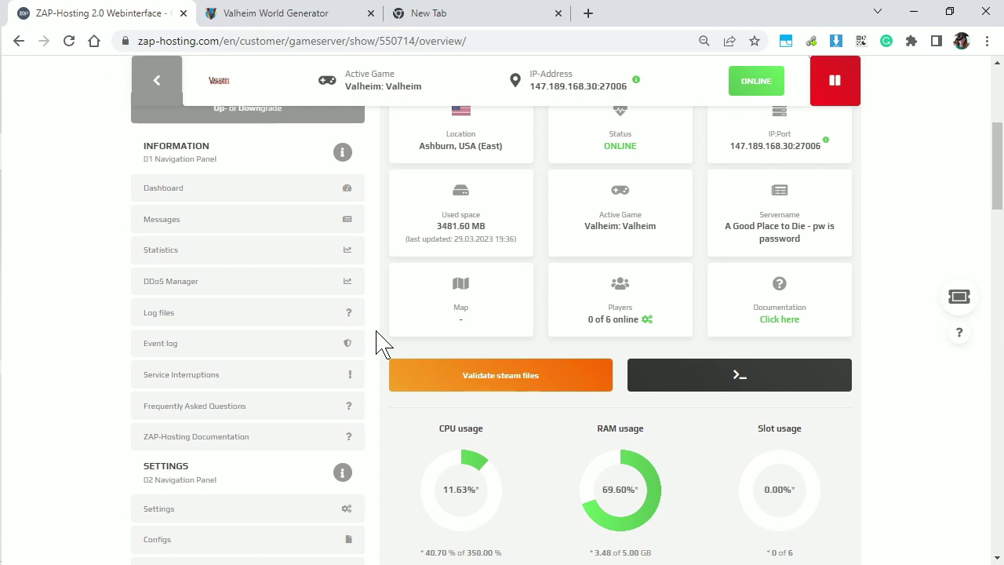
pyautogui.scroll(-5, 377, 344)
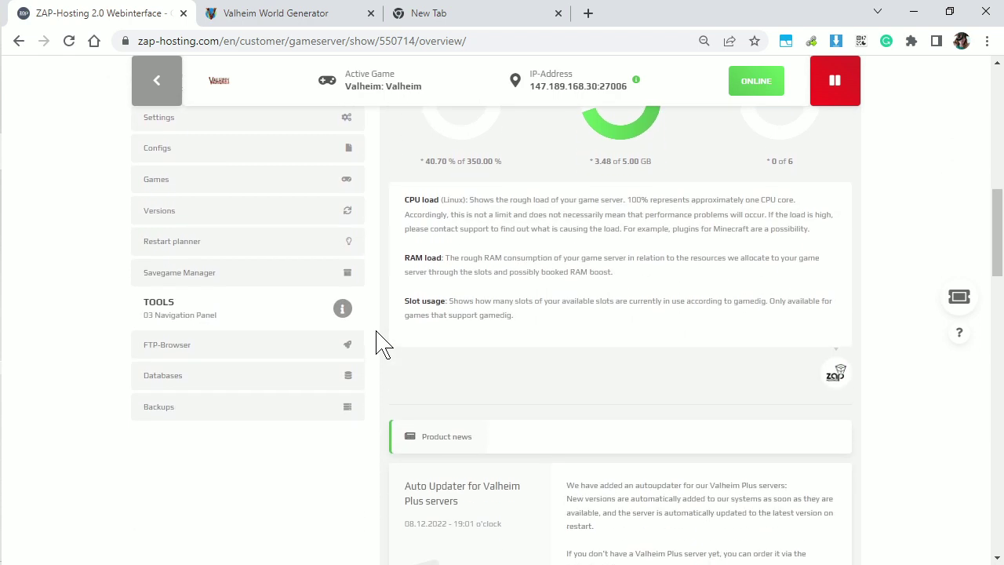
pyautogui.click(154, 359)
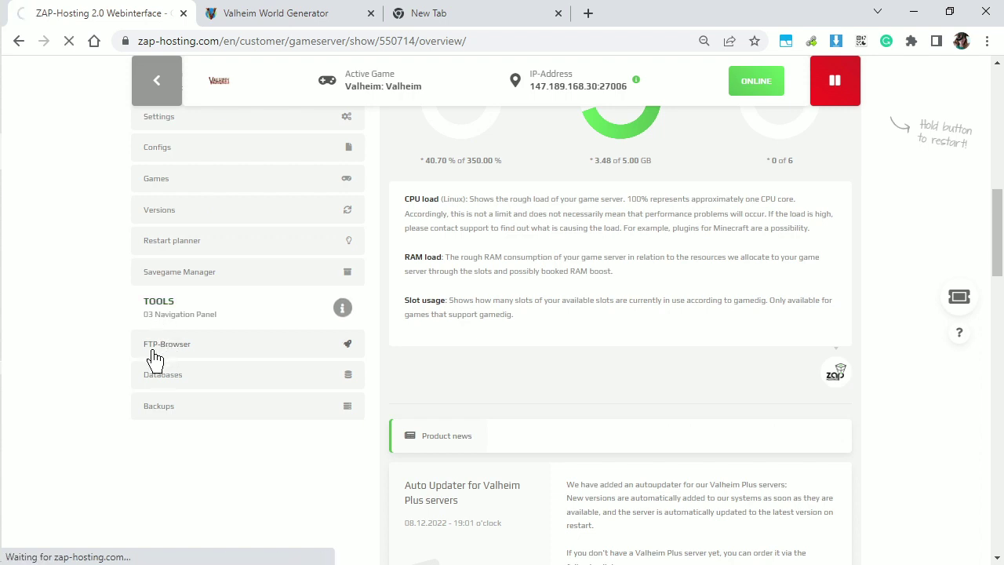
pyautogui.scroll(-2, 392, 321)
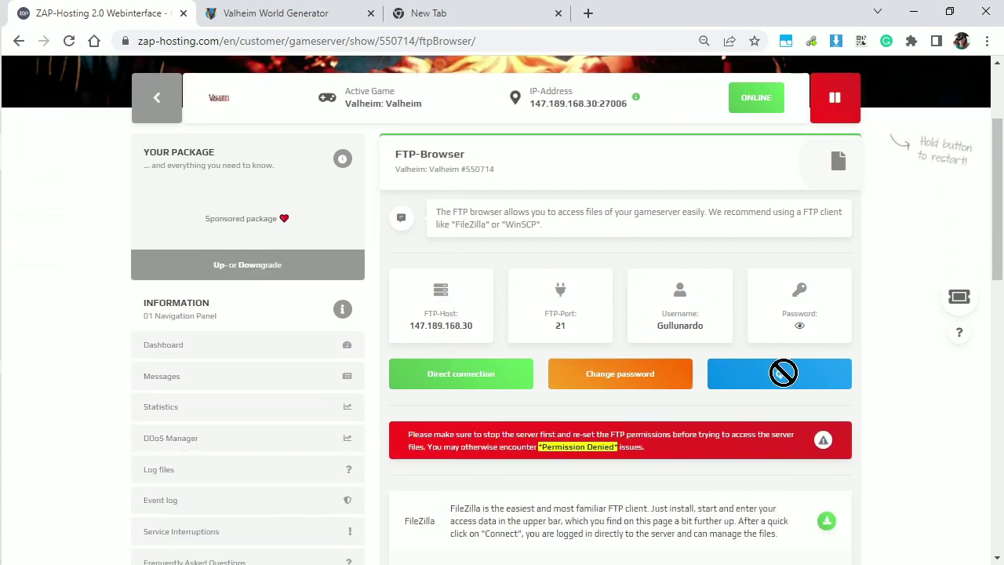
# - Switch to FileZilla and reconnect to the game server from the quickconnect history, aborting the previous connection and using the current tab
pyautogui.press('super')
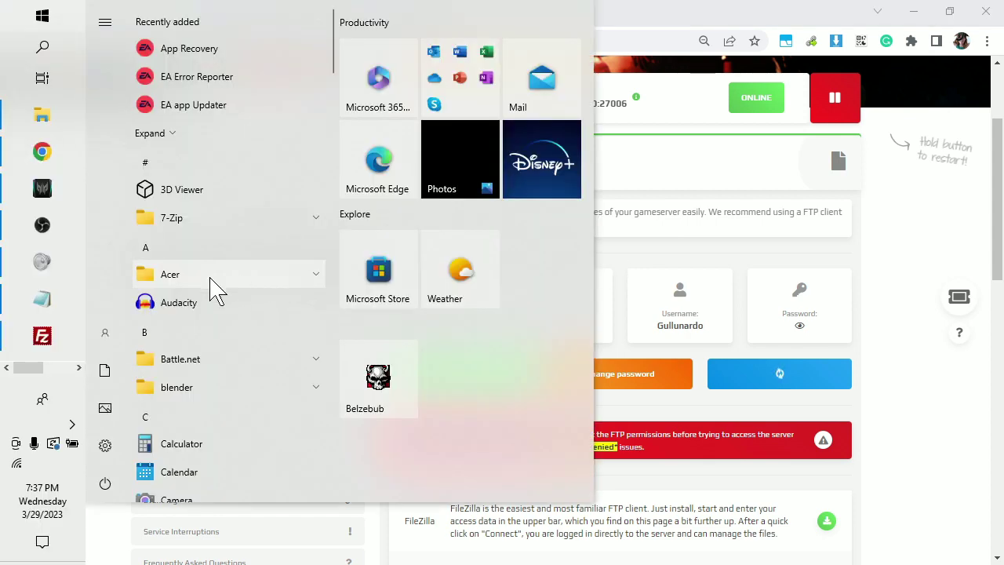
pyautogui.click(39, 339)
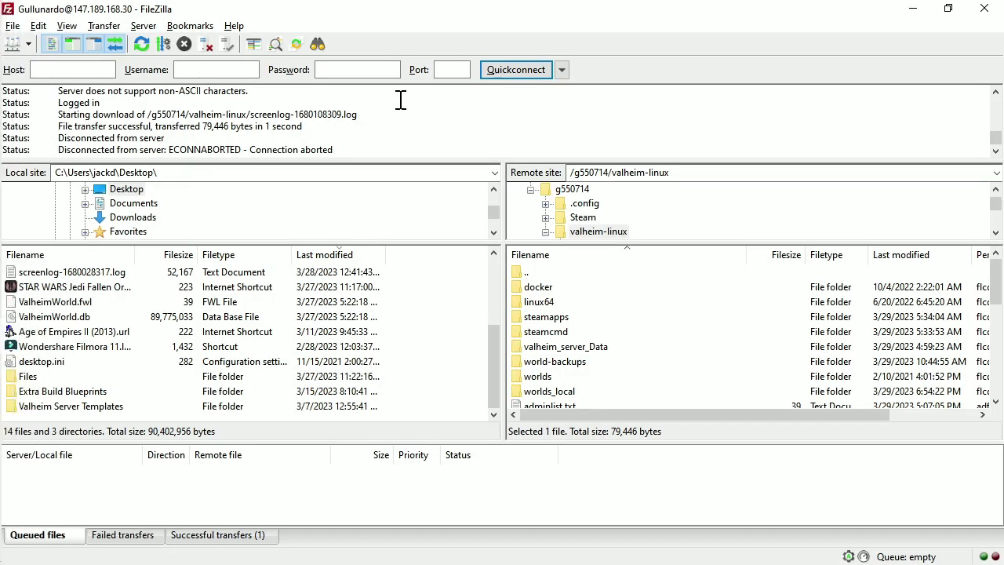
pyautogui.click(562, 70)
pyautogui.click(670, 123)
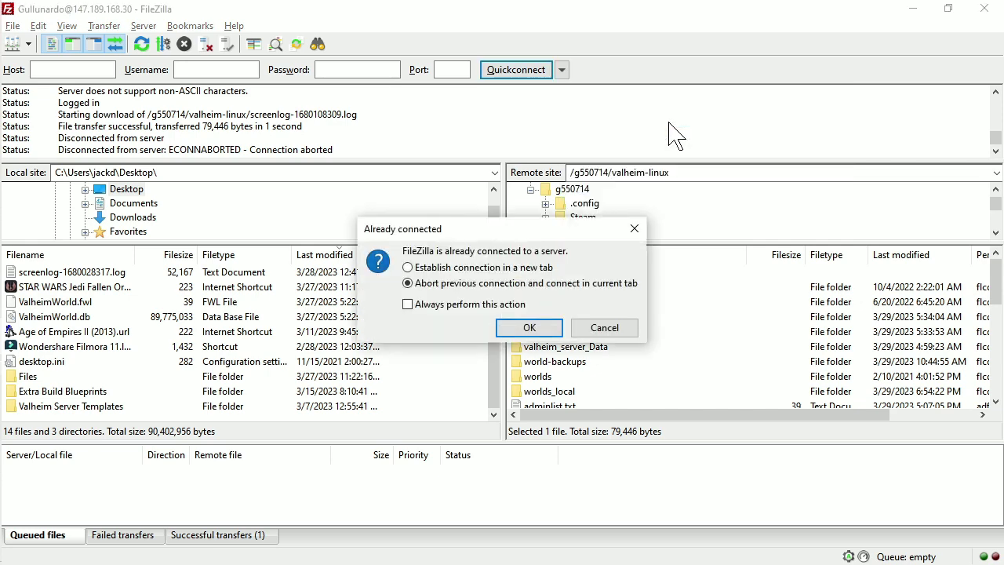
pyautogui.click(539, 330)
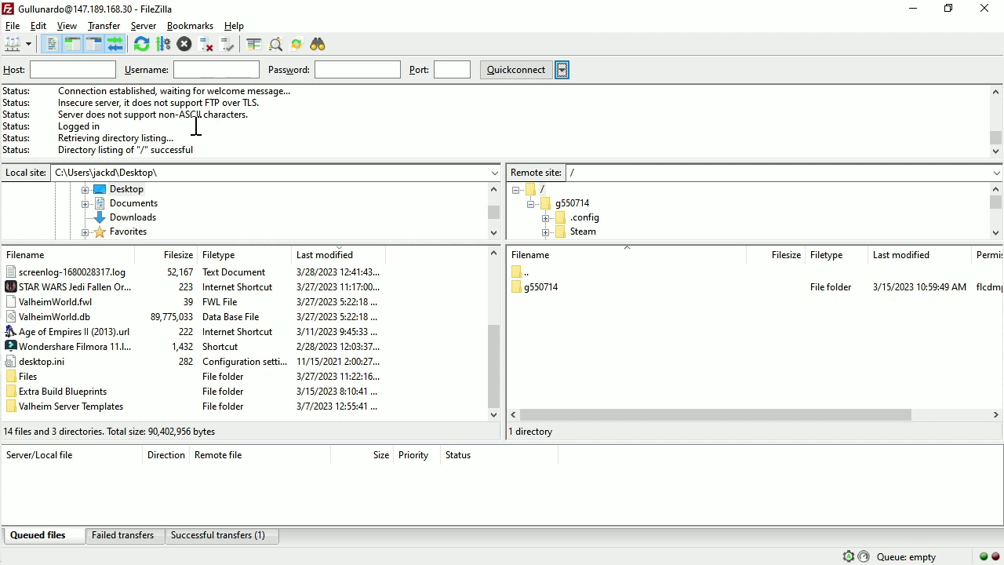
# - On the remote site, go from the server's main folder through valheim-linux into the worlds_local folder
pyautogui.click(566, 204)
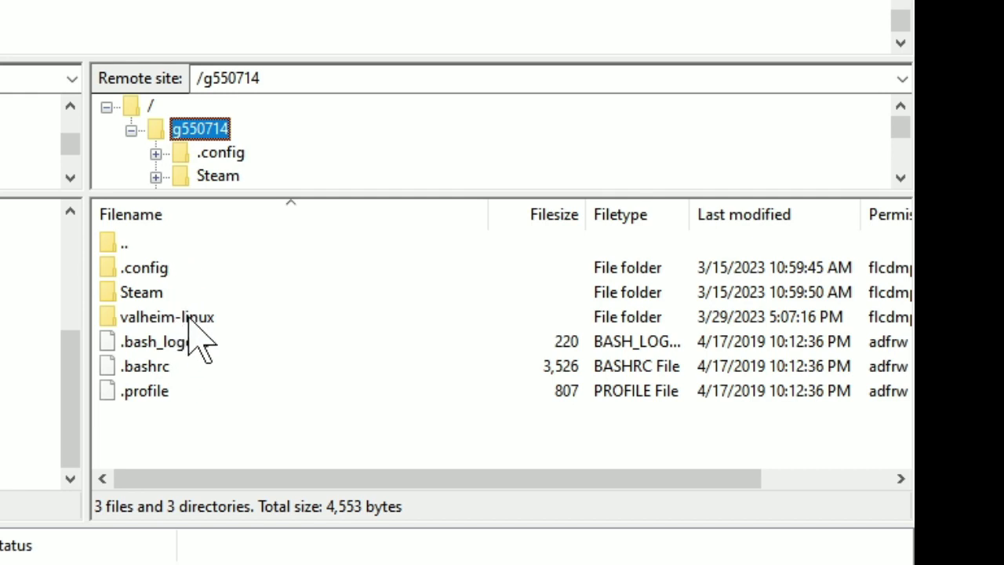
pyautogui.click(188, 322)
pyautogui.doubleClick(188, 318)
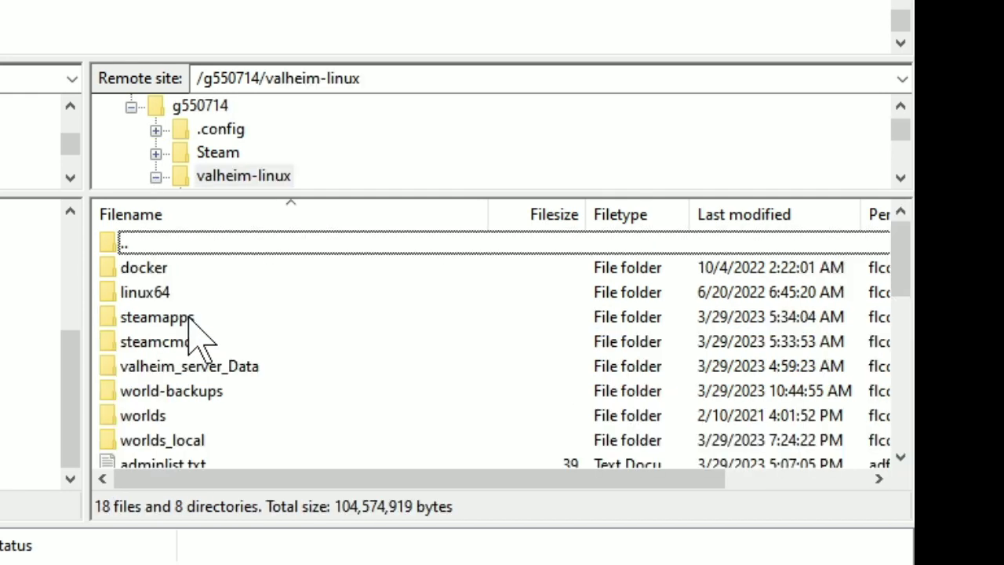
pyautogui.scroll(-2, 192, 334)
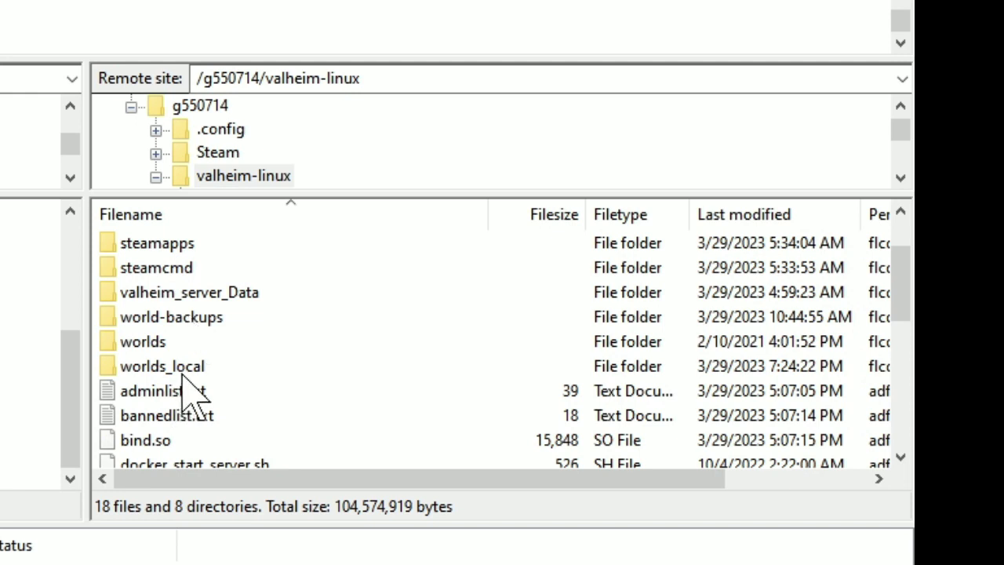
pyautogui.doubleClick(182, 371)
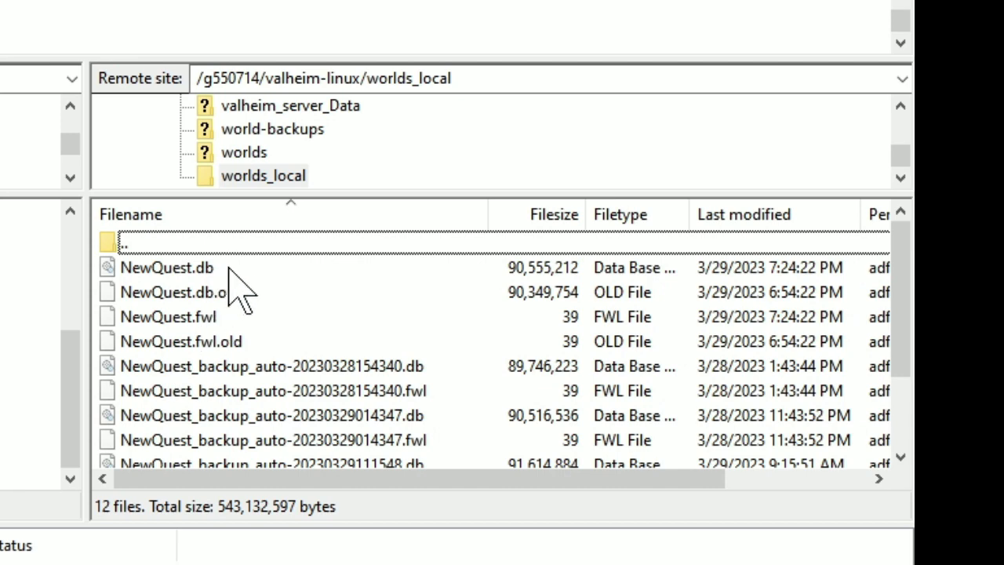
# - Examine the server's world files in worlds_local, including NewQuest.db, NewQuest.fwl and the automatic backups
pyautogui.scroll(-2, 266, 290)
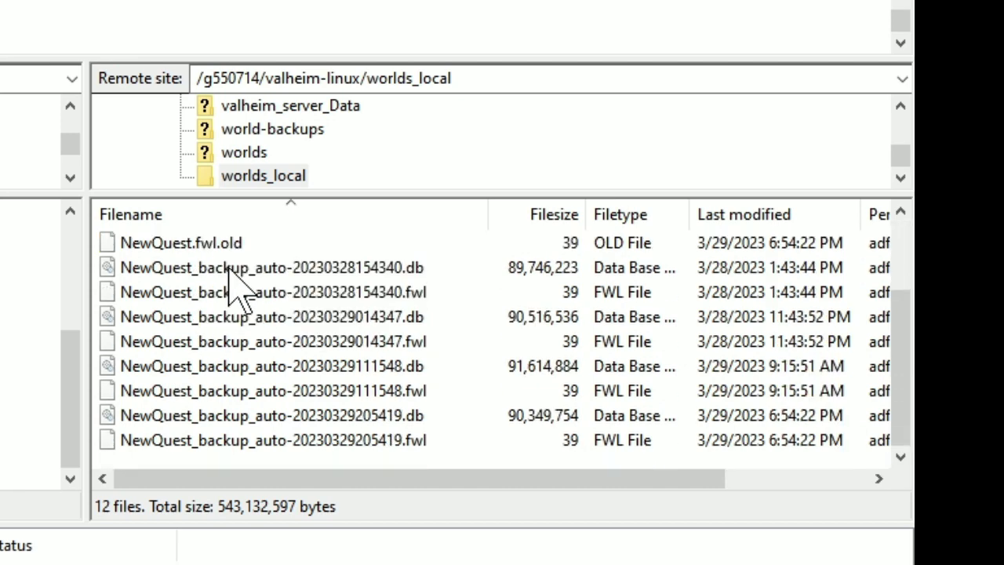
pyautogui.scroll(2, 264, 439)
pyautogui.click(262, 318)
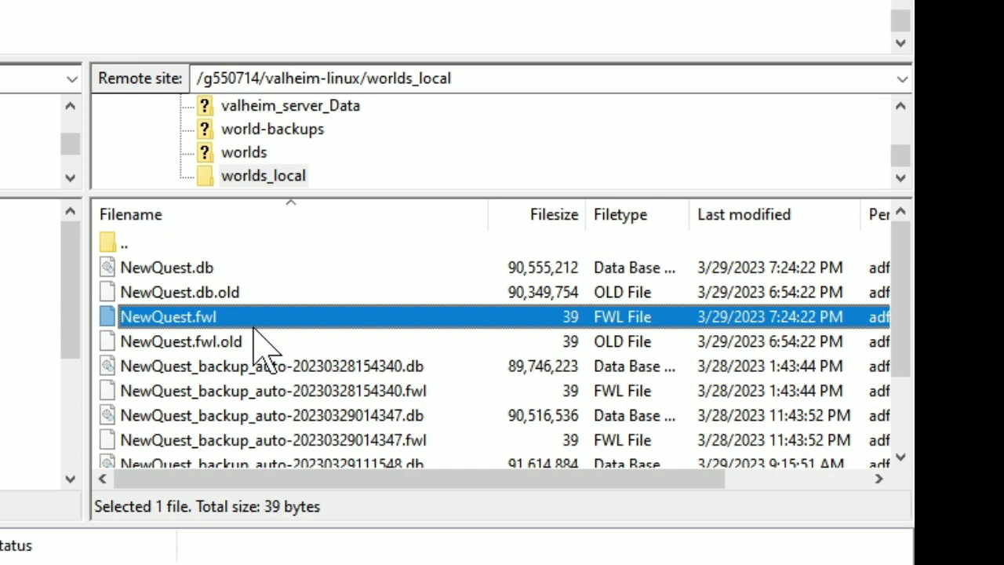
pyautogui.click(270, 268)
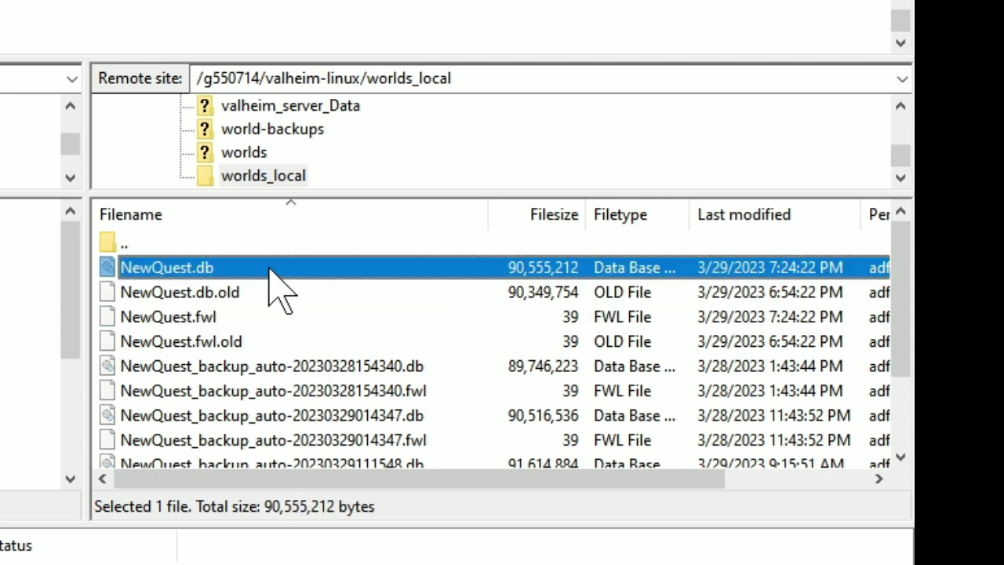
pyautogui.scroll(-1, 275, 361)
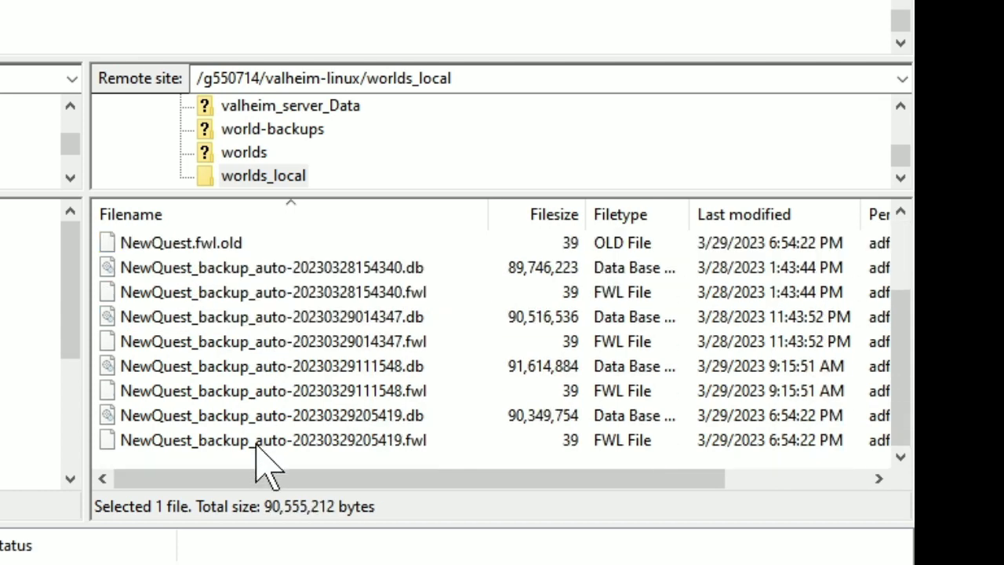
pyautogui.scroll(1, 267, 467)
pyautogui.scroll(-2, 267, 468)
pyautogui.scroll(2, 267, 468)
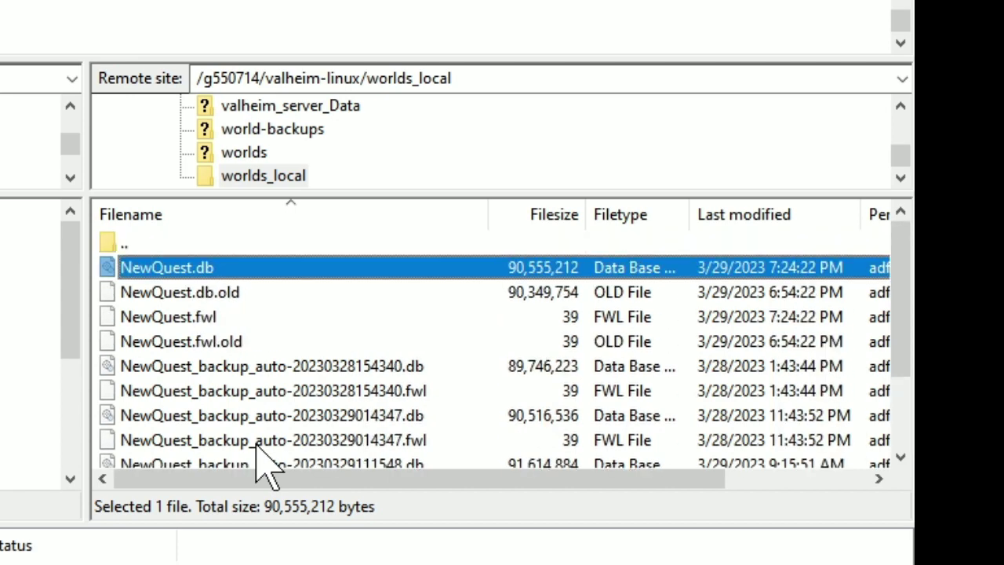
pyautogui.click(269, 318)
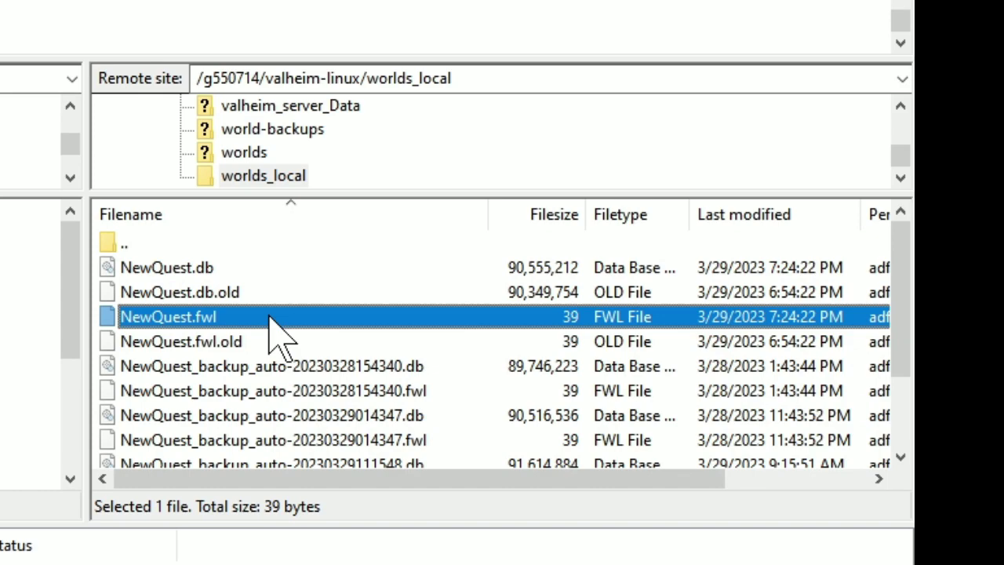
# - Switch to the ZAP-Hosting web interface and open the gameserver's Settings page at the Savegame (worlds) field
pyautogui.hotkey('alt', 'Tab')
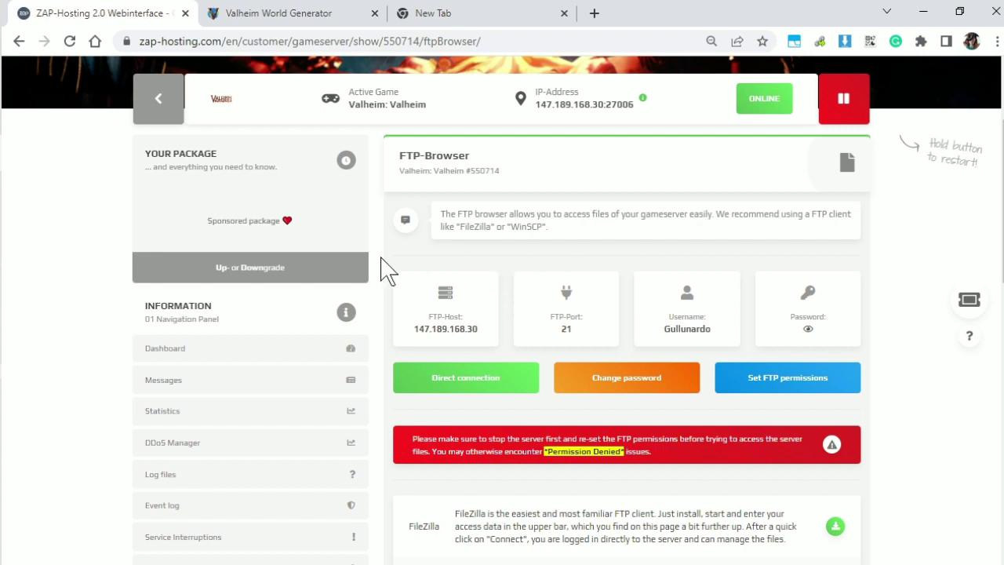
pyautogui.scroll(-4, 380, 271)
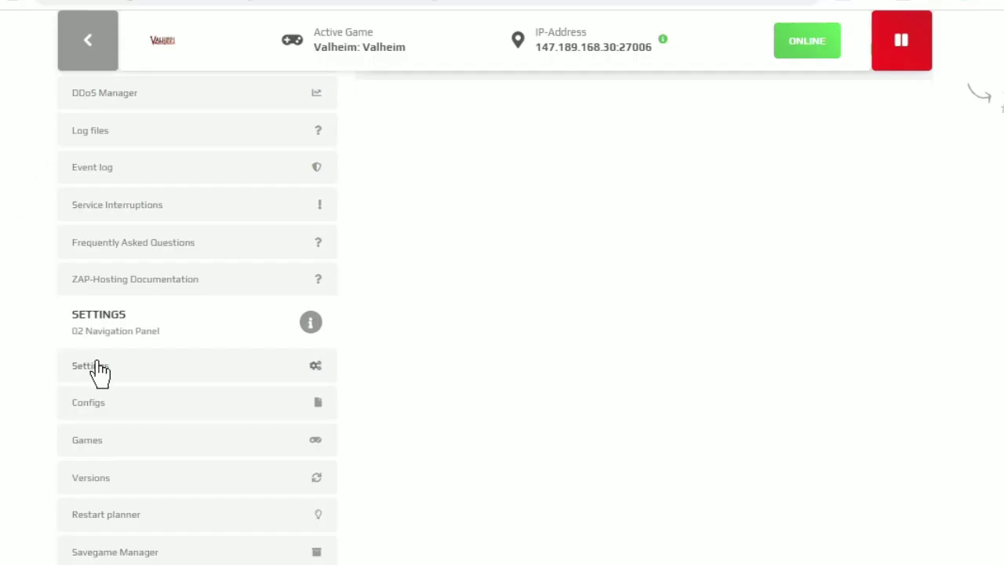
pyautogui.scroll(-1, 5, 303)
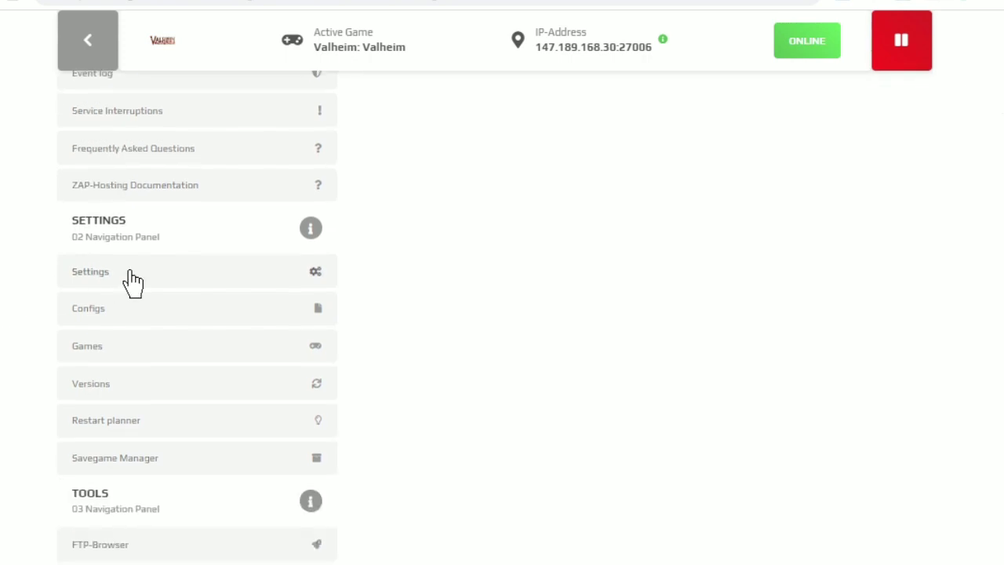
pyautogui.click(88, 267)
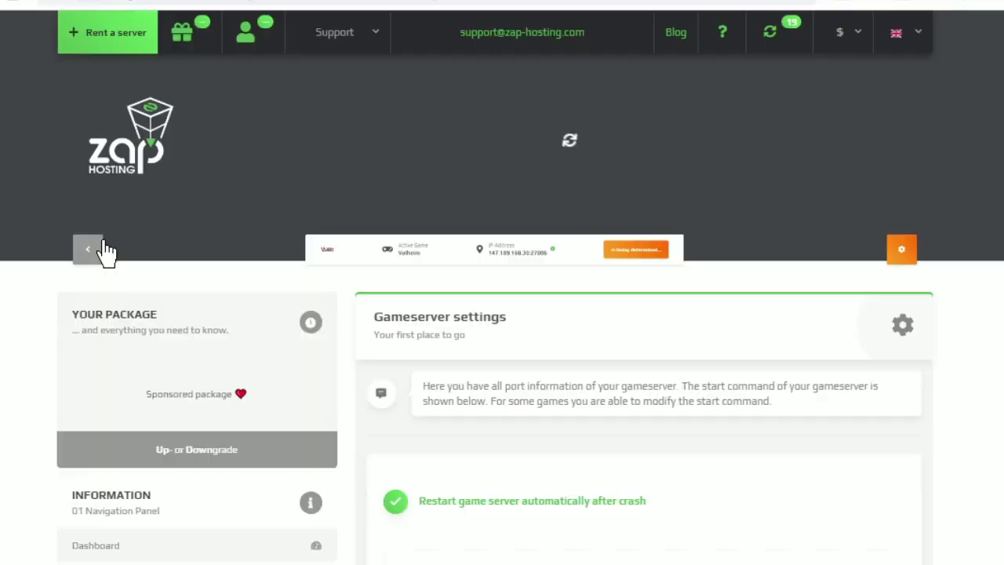
pyautogui.scroll(-5, 623, 384)
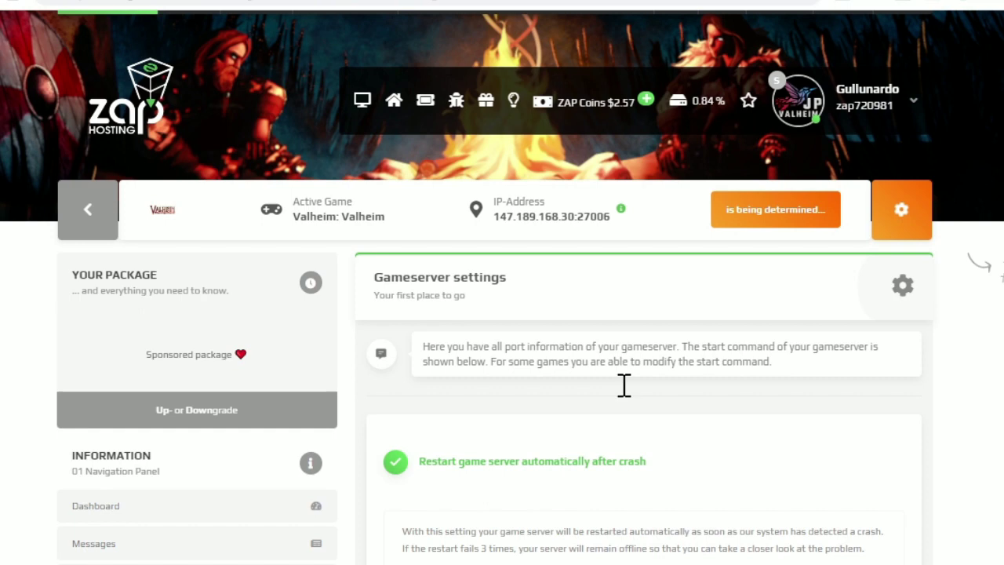
pyautogui.scroll(-10, 623, 386)
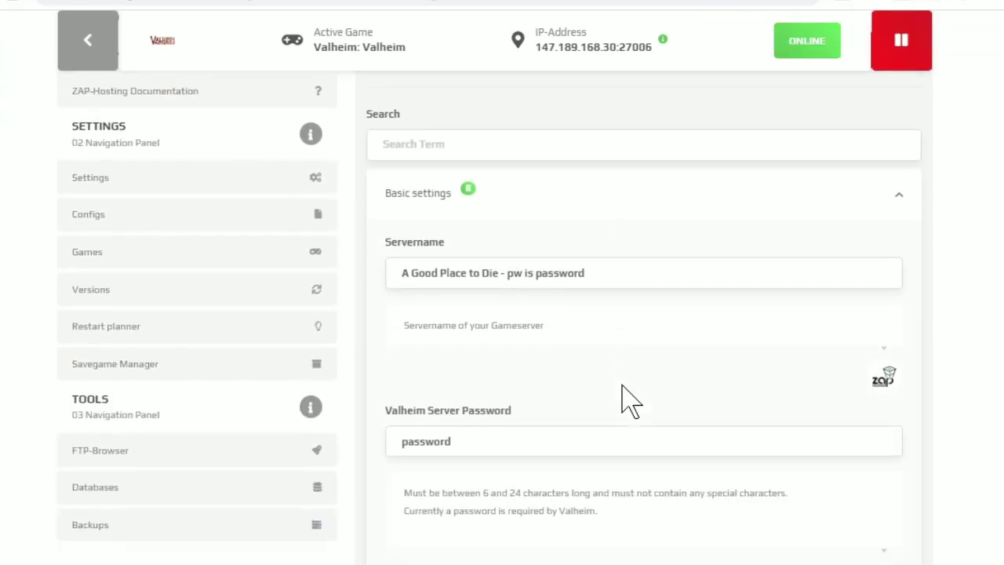
pyautogui.scroll(-5, 622, 400)
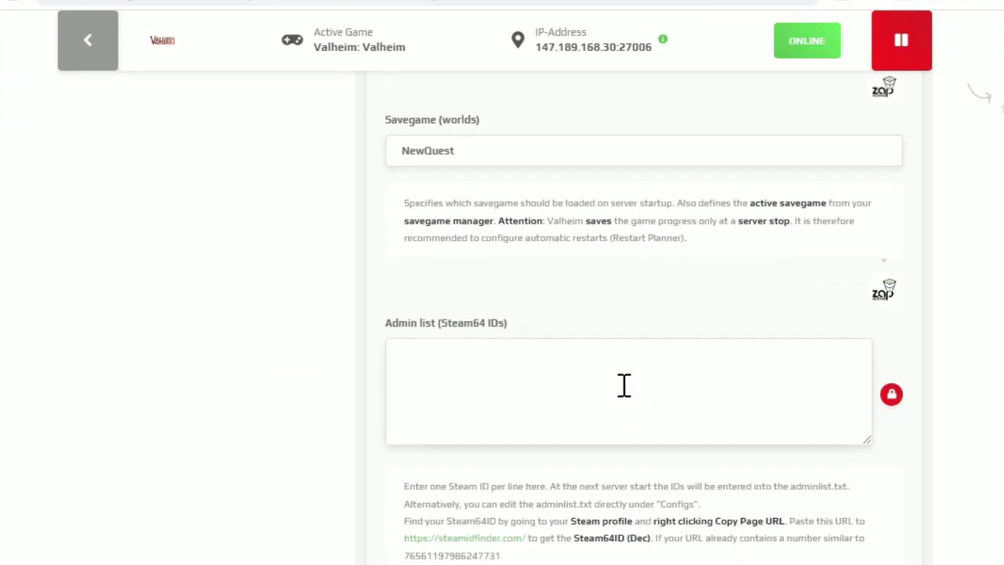
# - Examine the world name entered in the Savegame (worlds) field and the description of what it loads
pyautogui.doubleClick(428, 150)
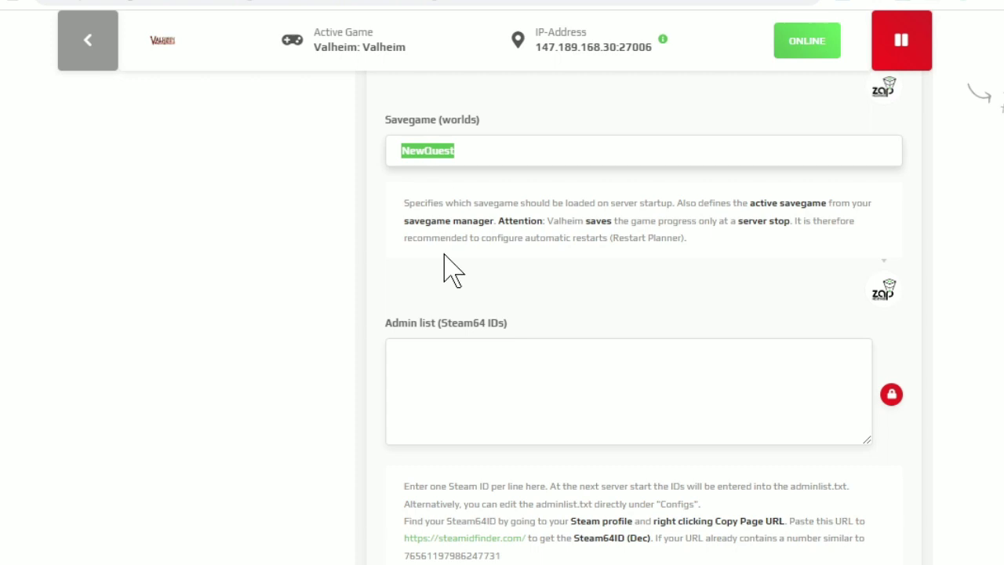
pyautogui.click(477, 220)
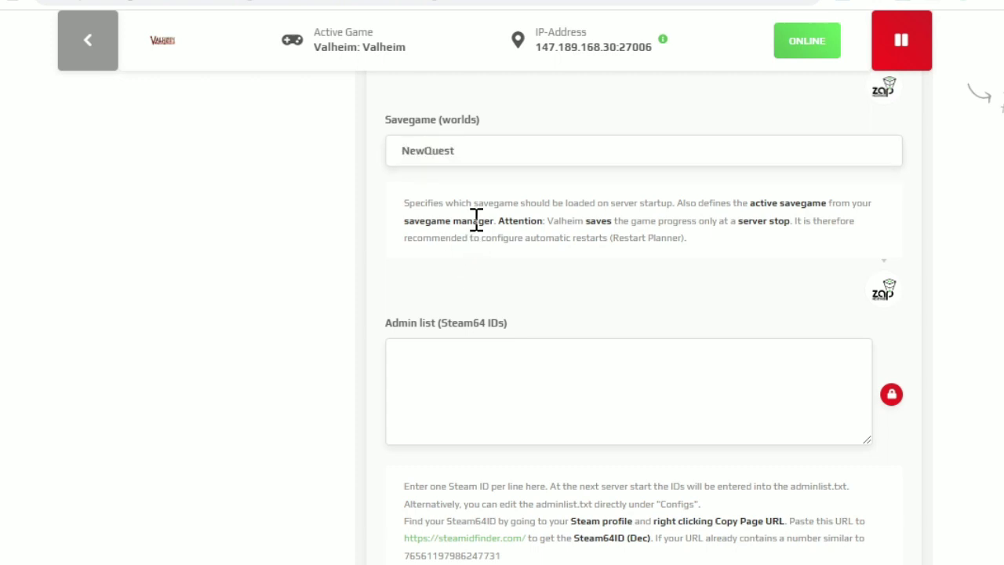
pyautogui.doubleClick(529, 143)
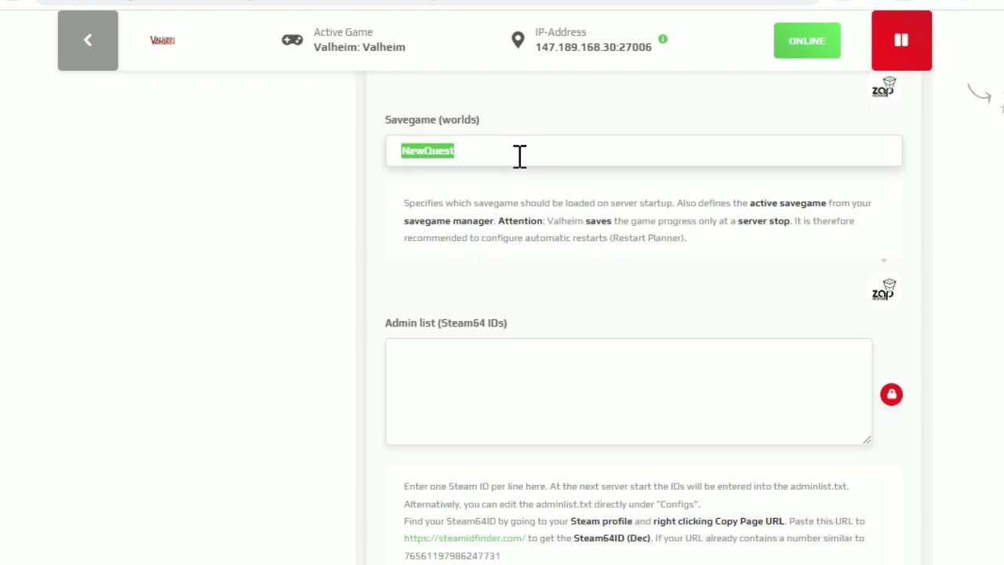
pyautogui.click(520, 156)
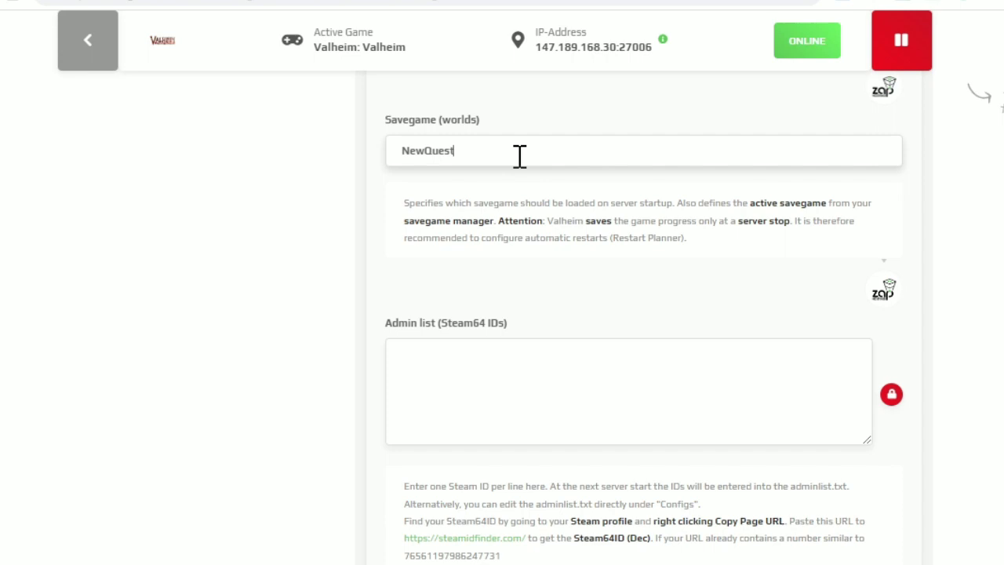
pyautogui.doubleClick(432, 152)
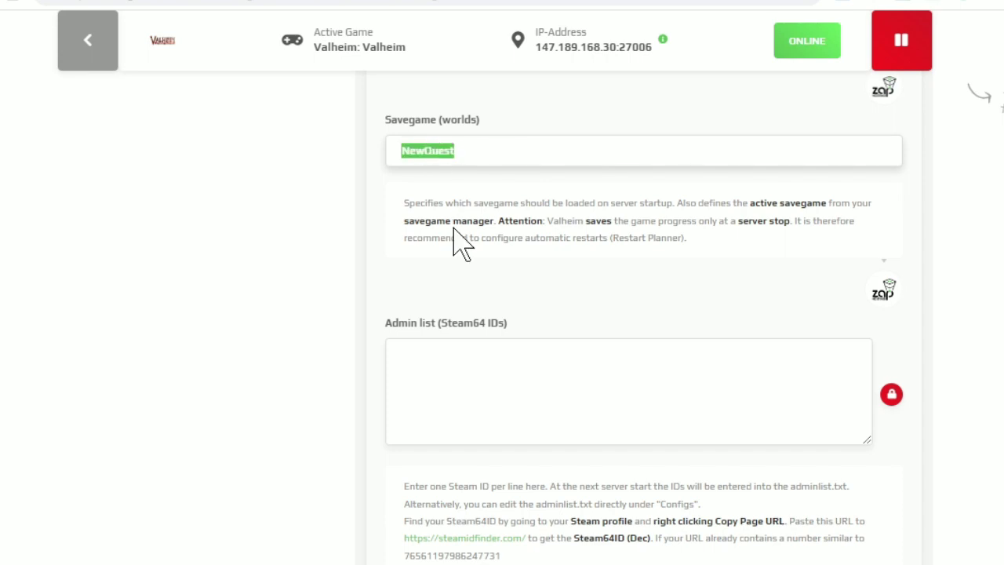
pyautogui.click(442, 152)
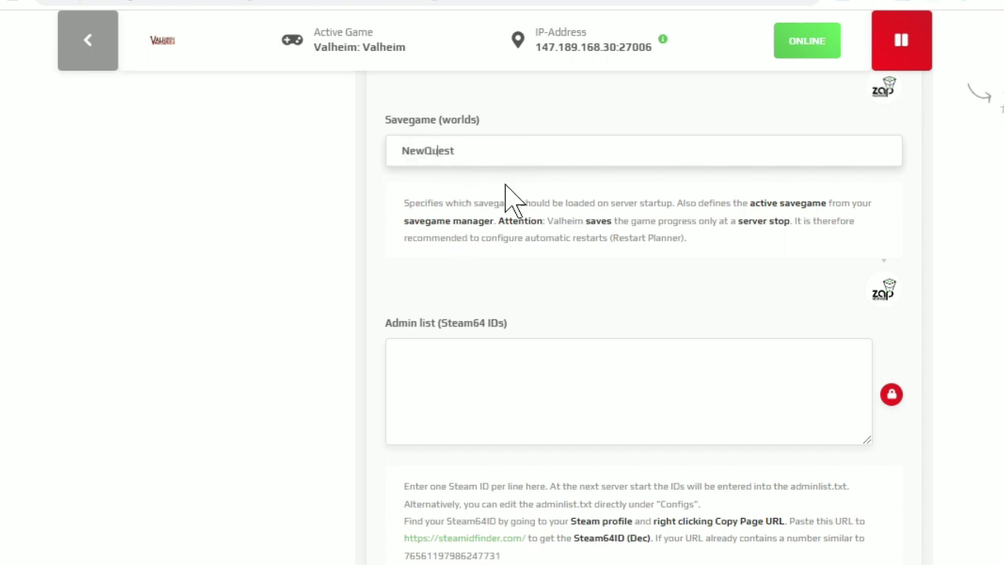
pyautogui.write('z')
pyautogui.press('BackSpace')
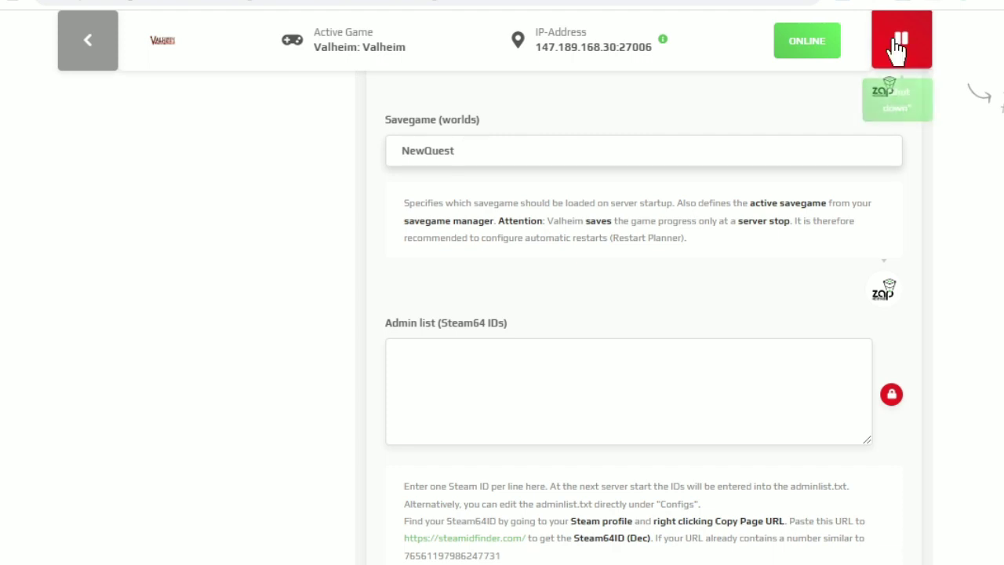
# - Compare the Savegame (worlds) name with the world file names in FileZilla's remote worlds_local folder, ending back in the web interface
pyautogui.doubleClick(481, 147)
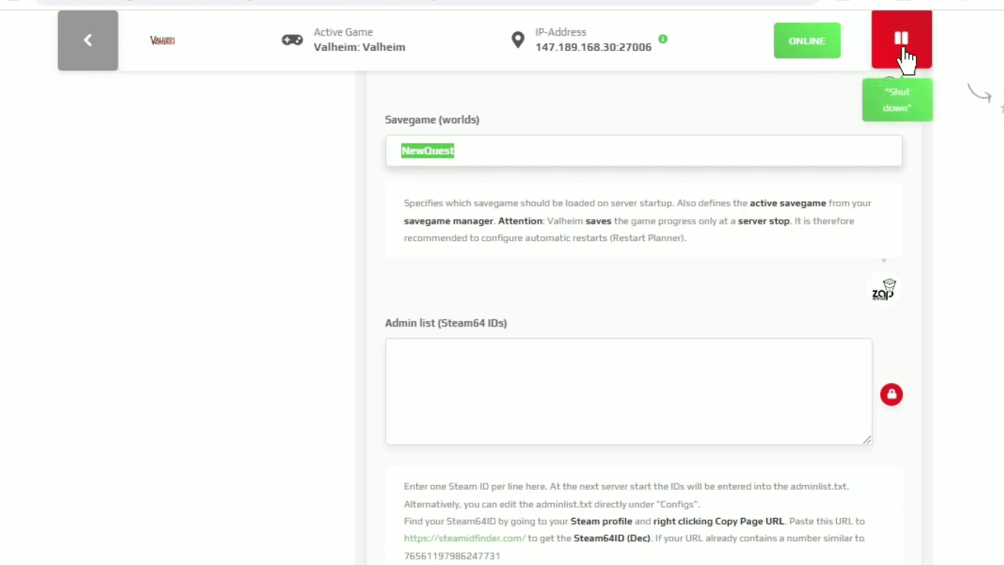
pyautogui.hotkey('alt', 'Tab')
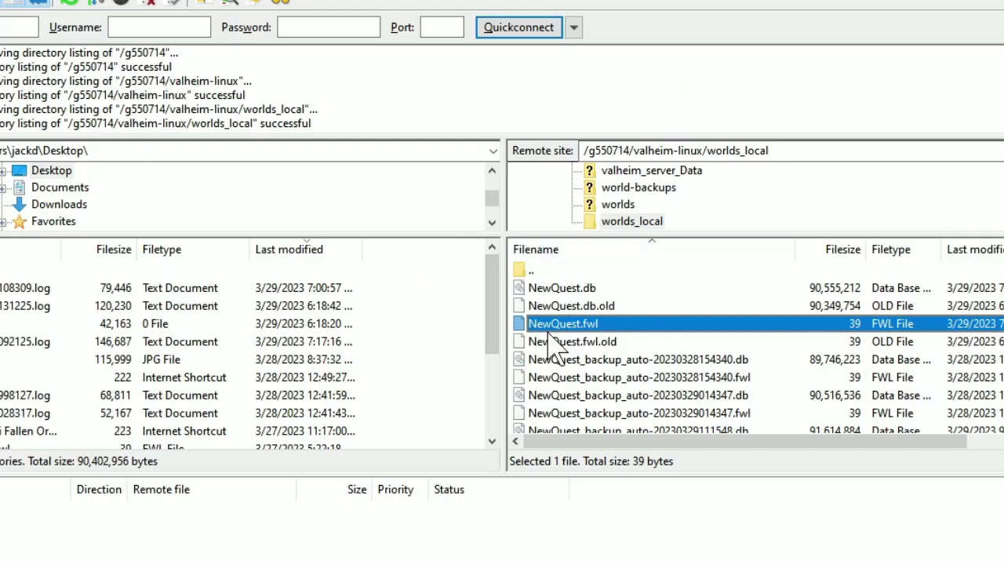
pyautogui.hotkey('alt', 'Tab')
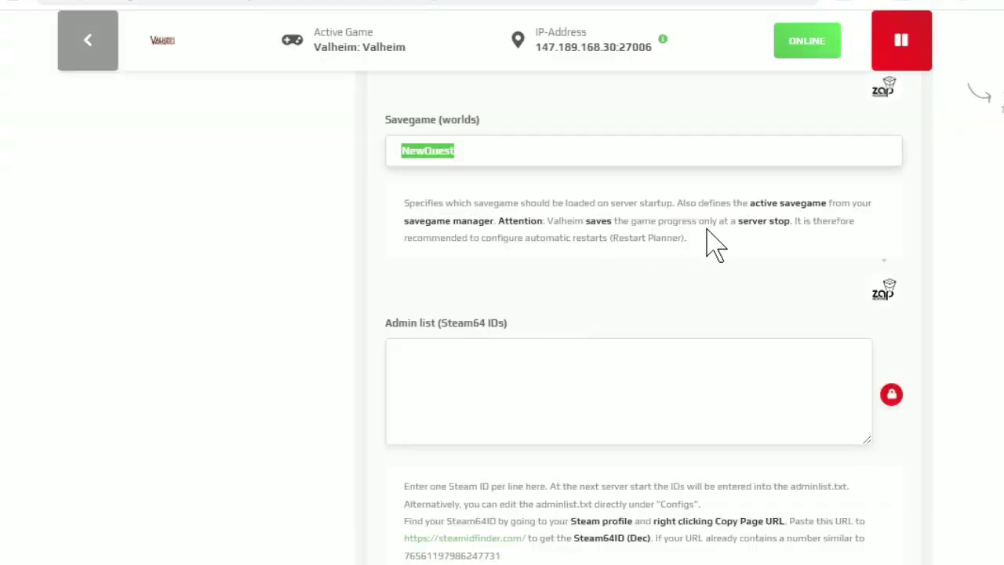
pyautogui.hotkey('alt', 'Tab')
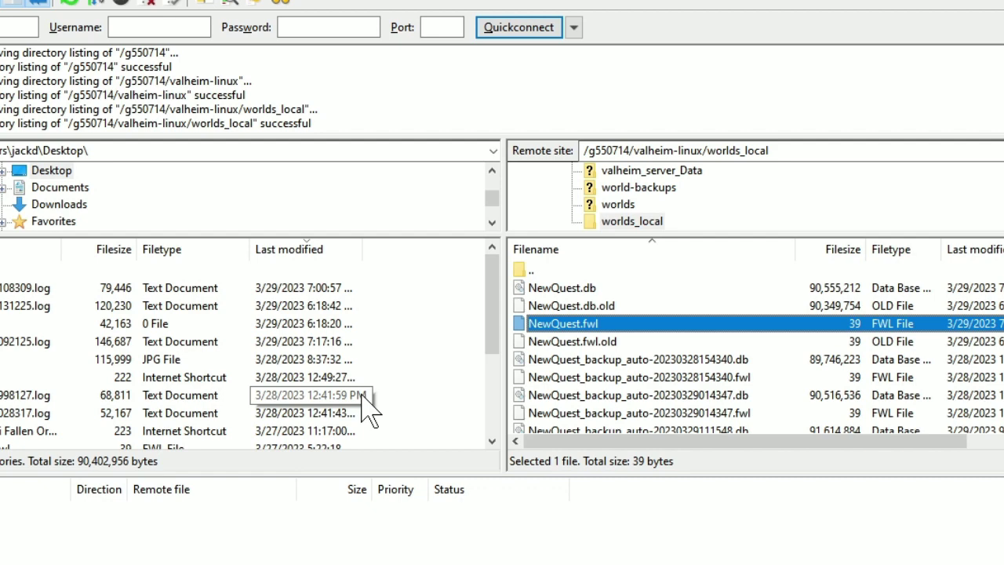
pyautogui.hotkey('alt', 'Tab')
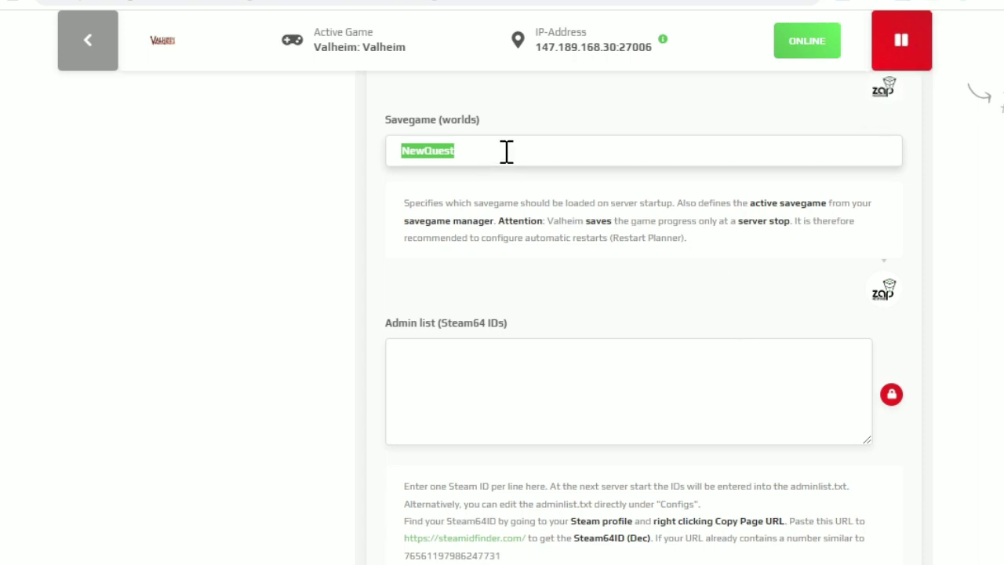
pyautogui.click(251, 182)
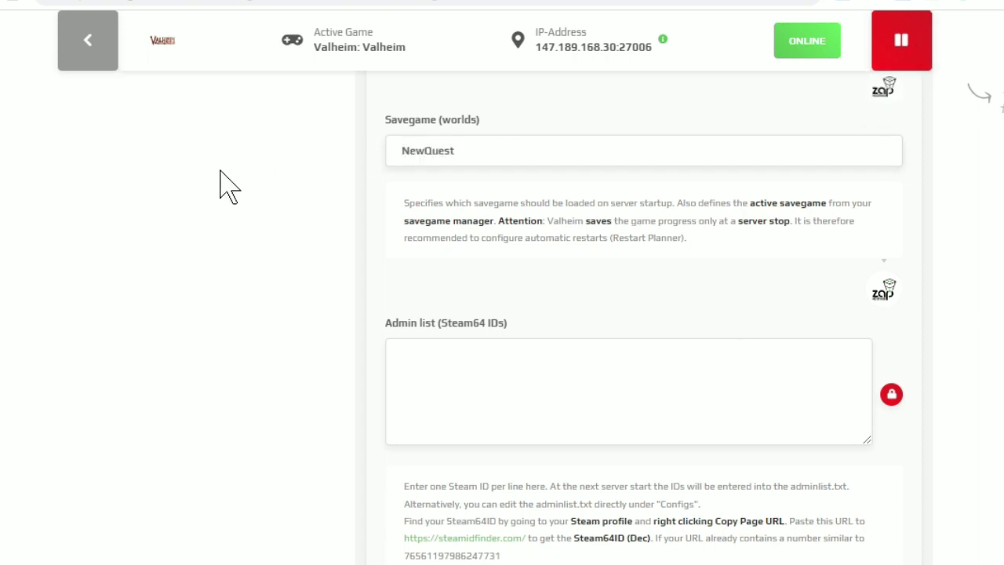